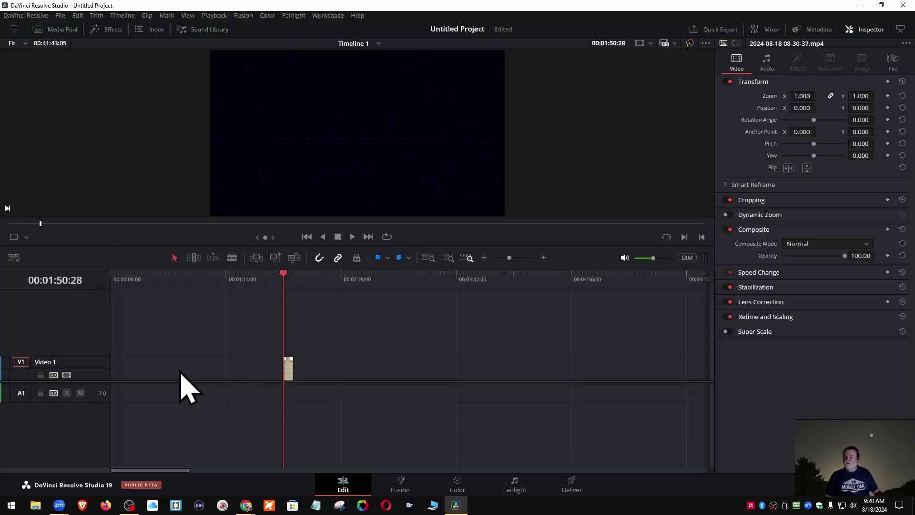
Step: Move the Essential Cinematic Title clip to 00:00:00:00 at the start of Video 1
click(116, 380)
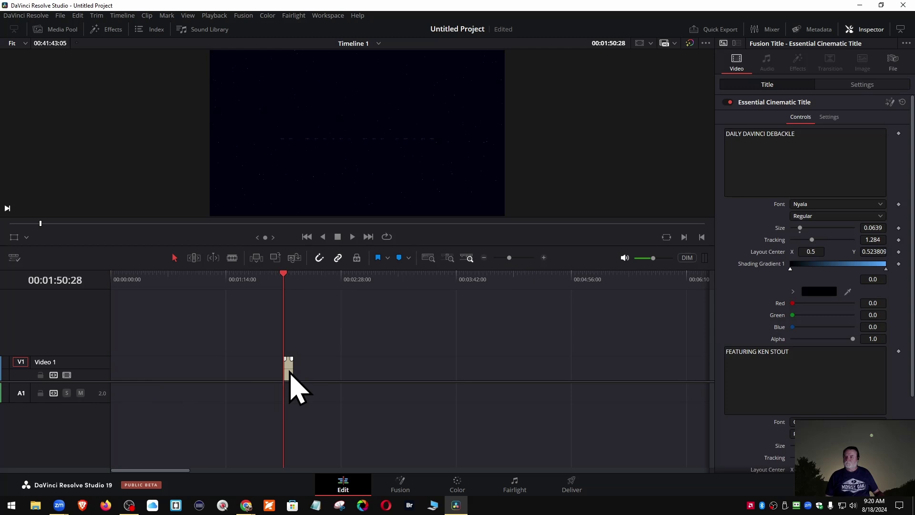
drag(289, 376, 72, 367)
click(113, 278)
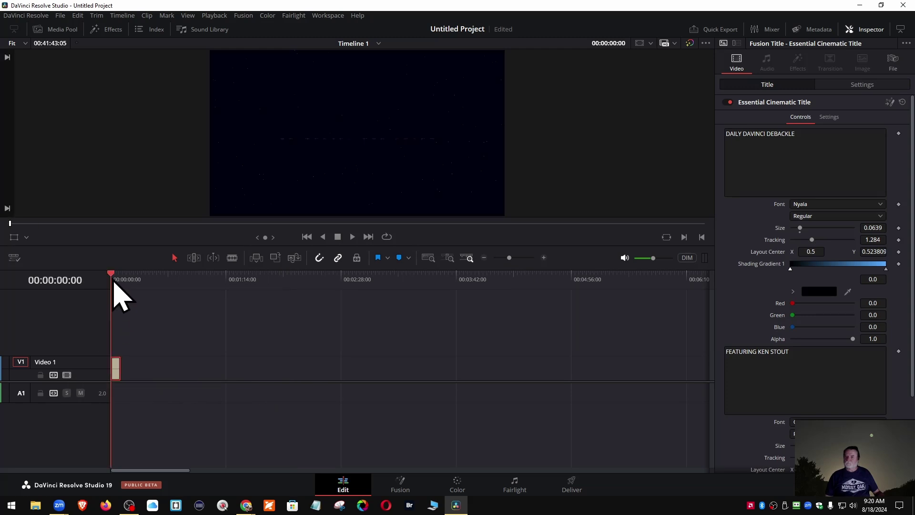
Step: Enlarge the viewer, zoom the timeline in on the title, and scrub to its smoky background
drag(298, 246, 301, 347)
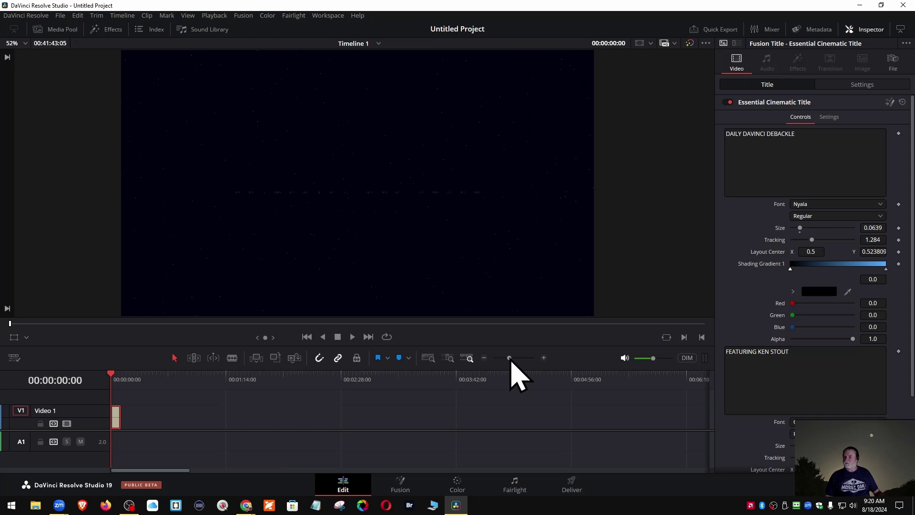
drag(509, 358, 517, 361)
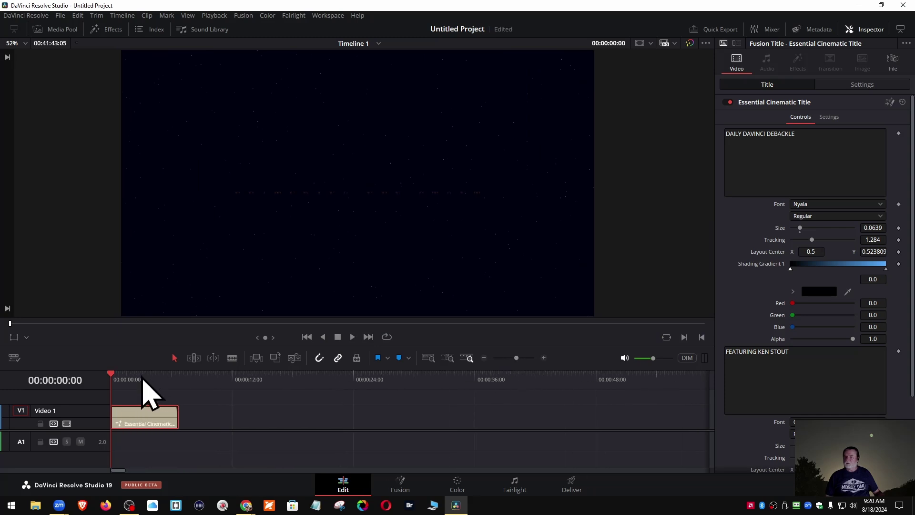
mouse_move(116, 385)
mouse_down()
mouse_move(147, 381)
mouse_move(139, 396)
mouse_move(173, 388)
mouse_move(124, 390)
mouse_up()
Step: Switch Playback Render Cache from None to a cache mode and give Video 1 more track space
click(214, 15)
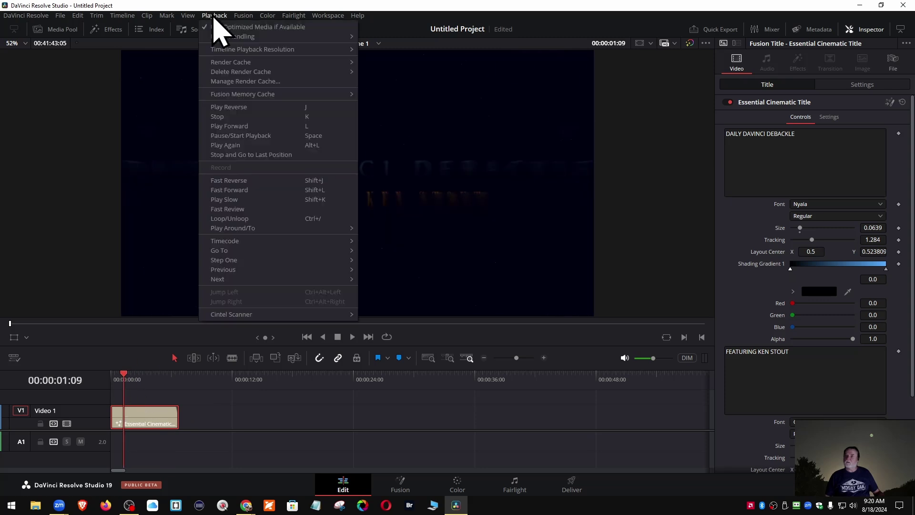
mouse_move(228, 64)
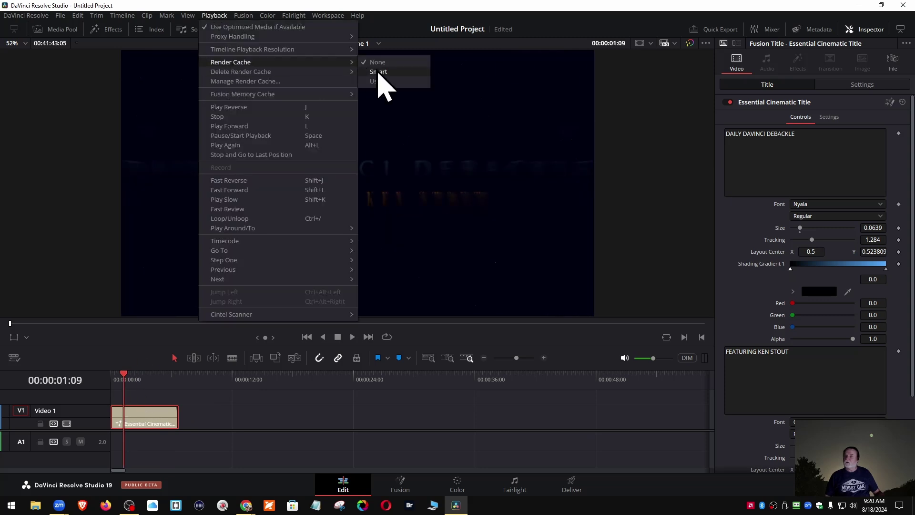
click(376, 72)
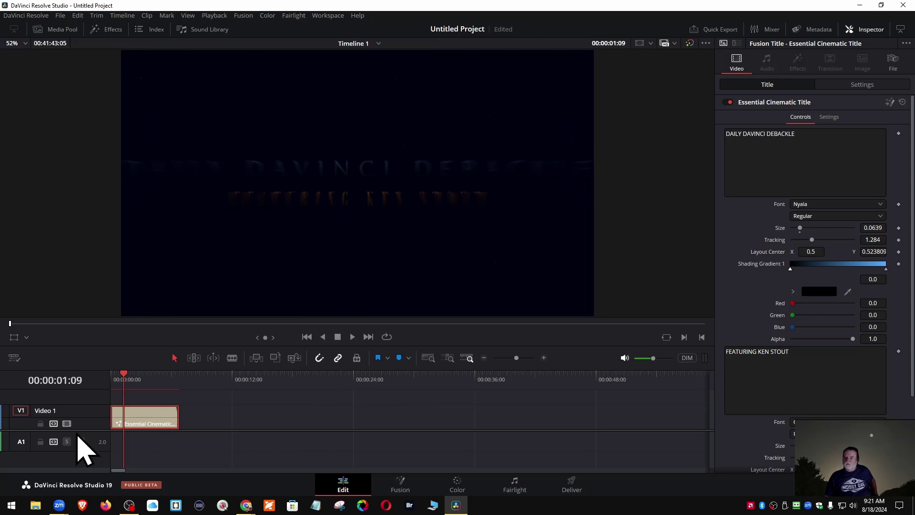
drag(77, 429, 79, 453)
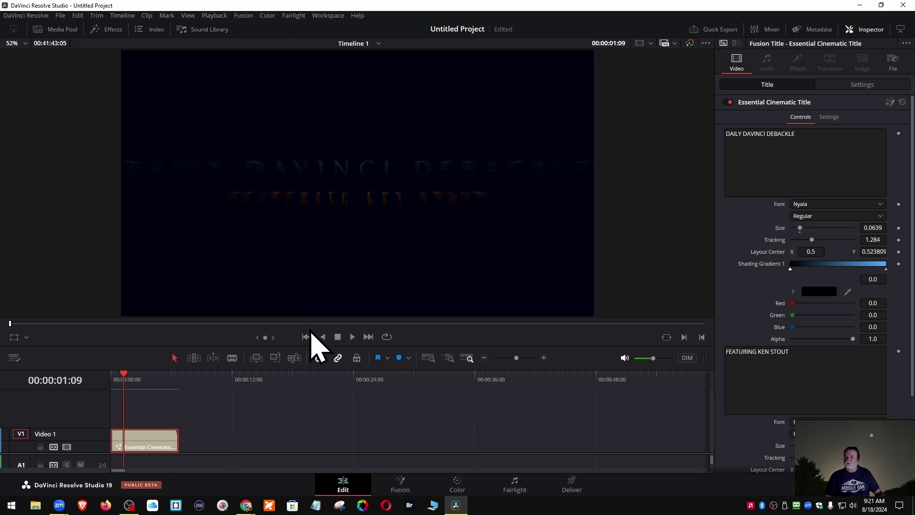
Step: Play the title animation from the first frame, return to 00:00:00:00, and select the main title text box
click(305, 336)
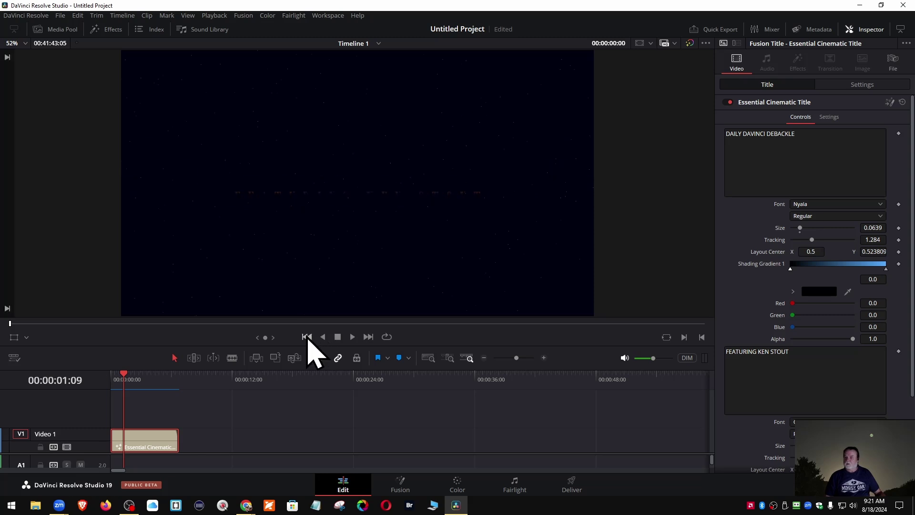
click(307, 336)
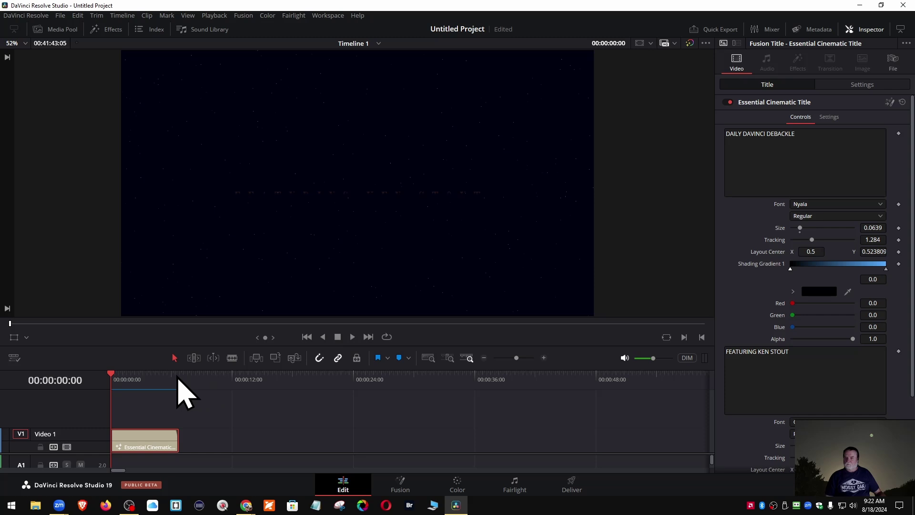
click(152, 379)
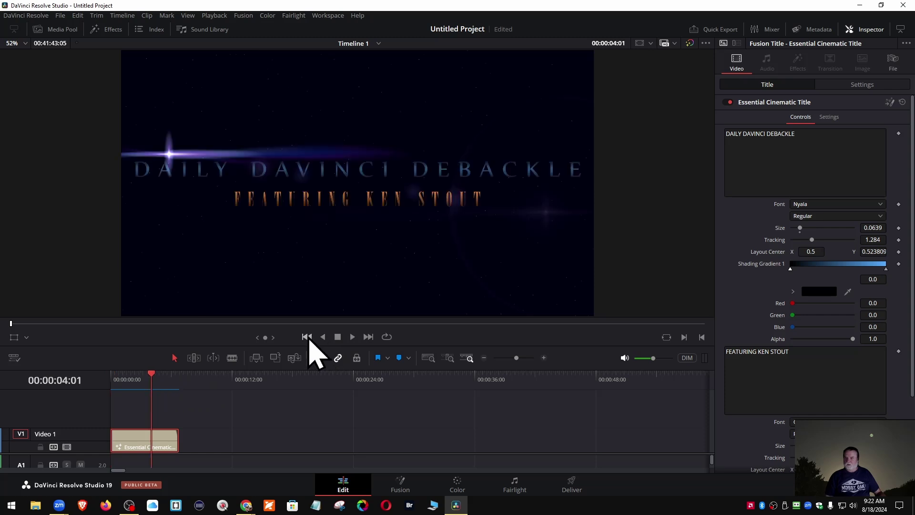
click(307, 337)
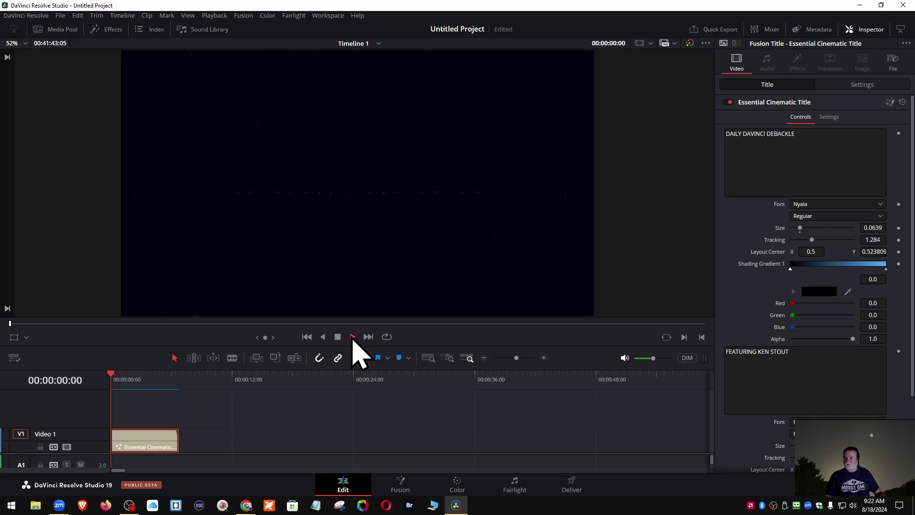
click(353, 337)
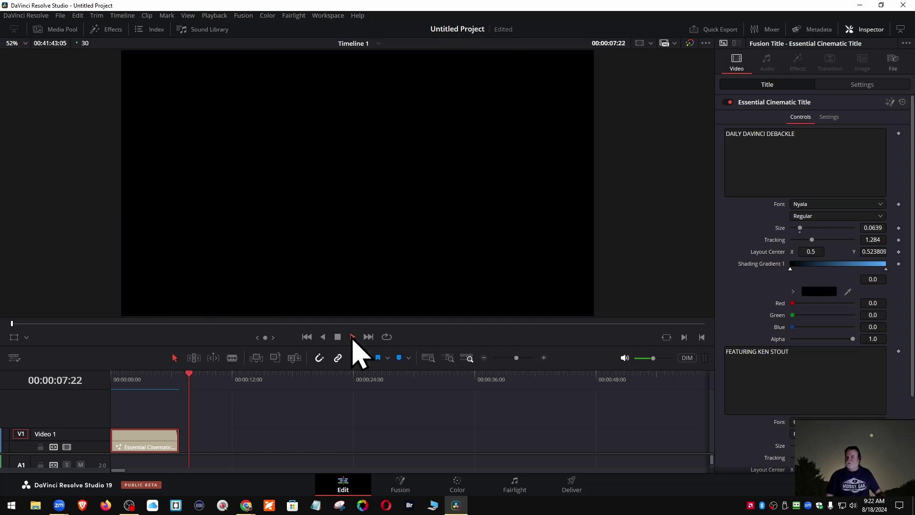
click(335, 337)
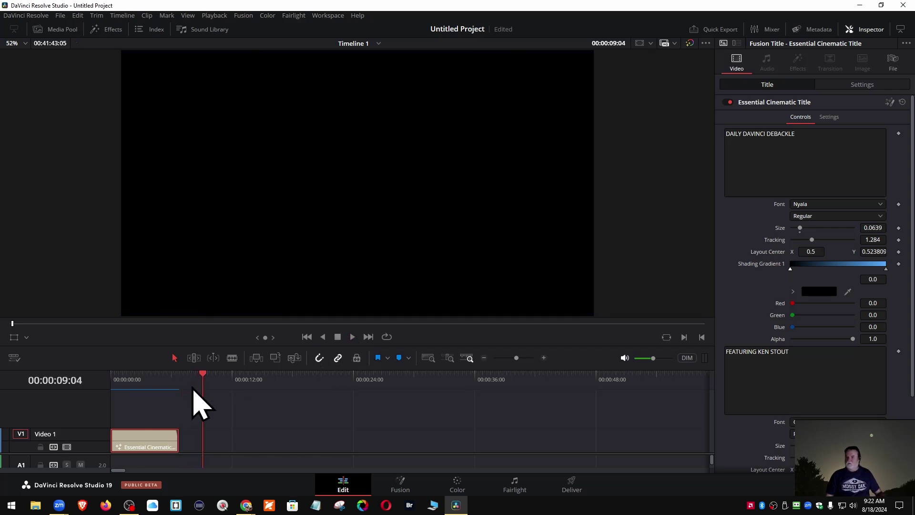
drag(202, 376, 98, 398)
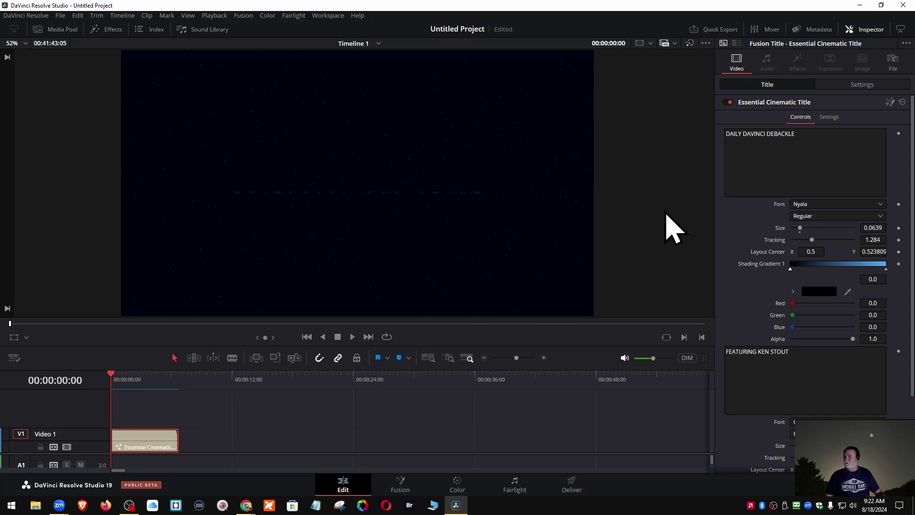
click(806, 137)
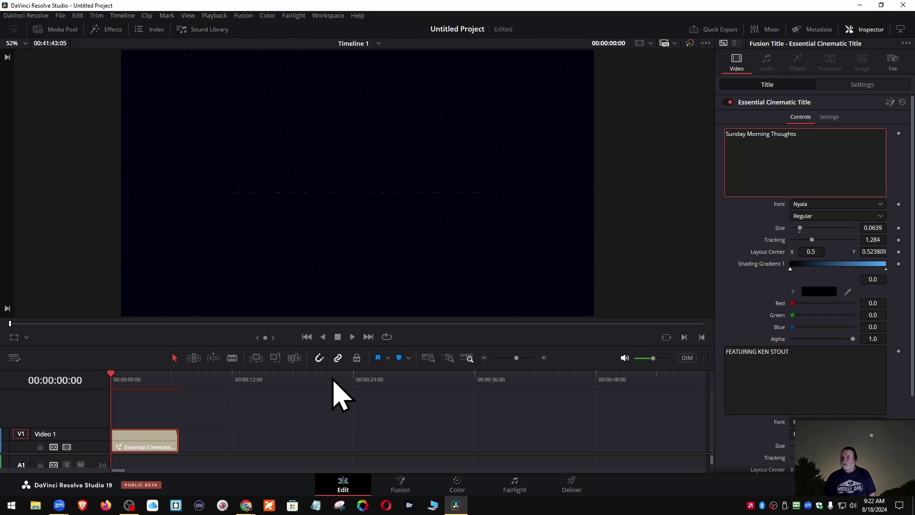
Step: Play the 'Sunday Morning Thoughts' title to preview it, then return to the timeline start
click(353, 336)
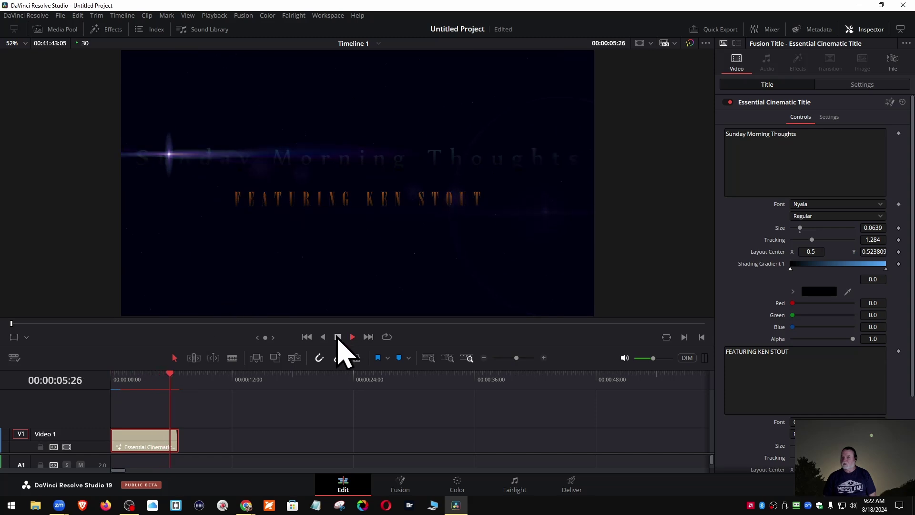
click(337, 337)
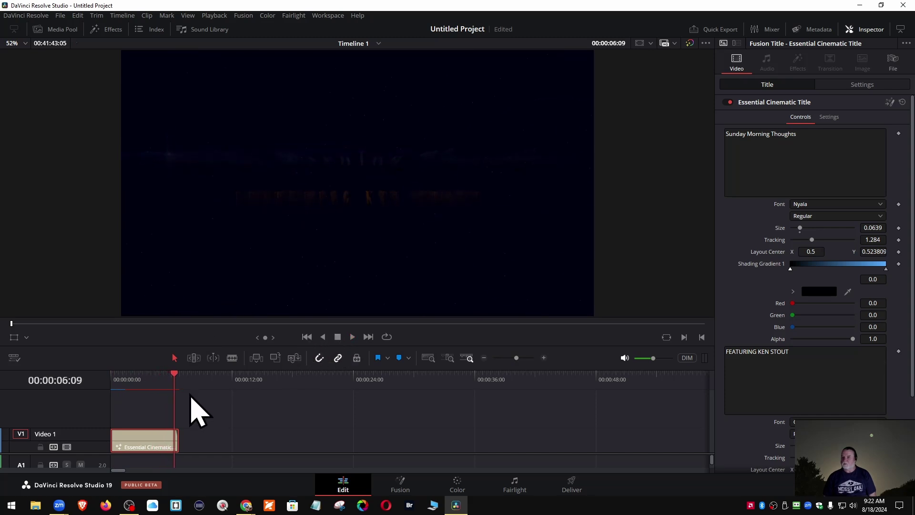
drag(178, 380, 98, 392)
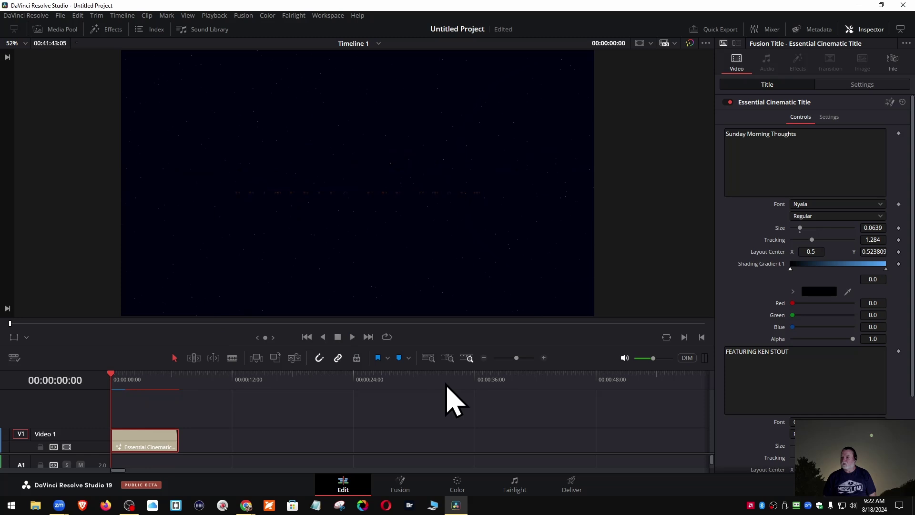
click(484, 358)
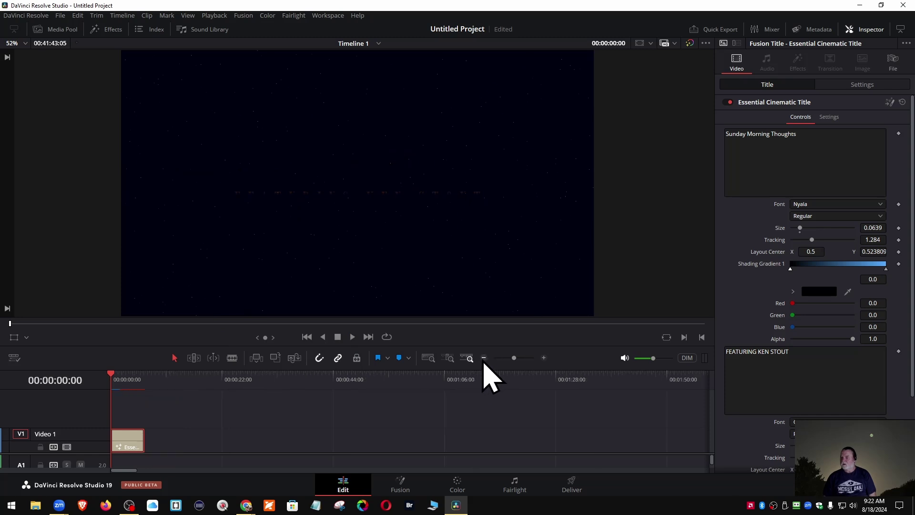
click(483, 358)
click(483, 358)
click(483, 358)
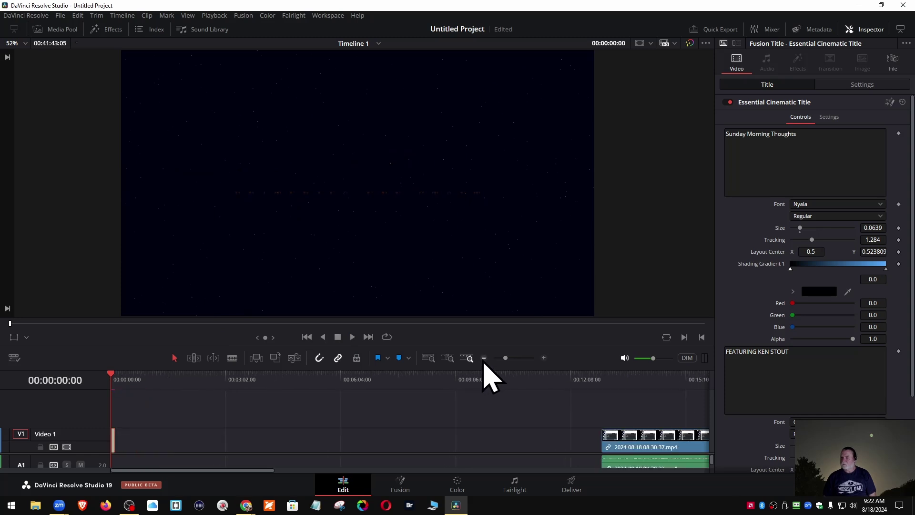
click(484, 358)
drag(496, 464, 269, 453)
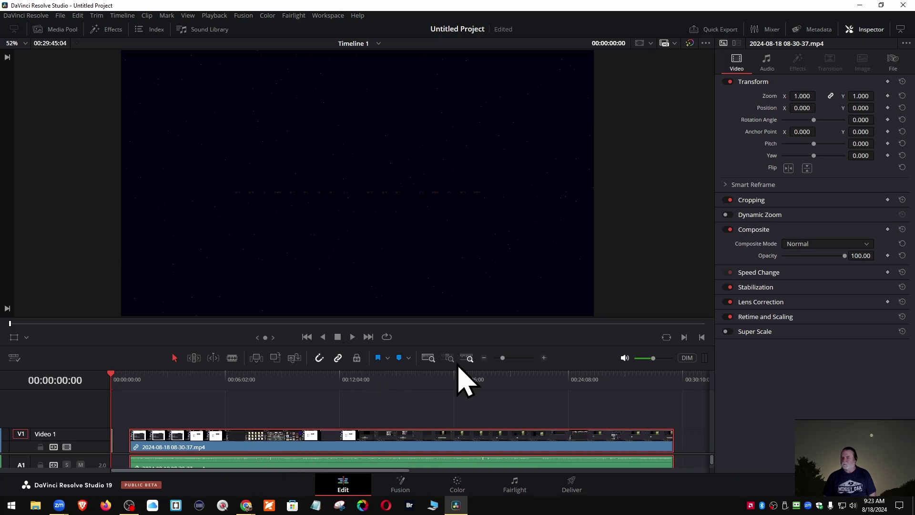
click(543, 358)
click(543, 358)
click(543, 358)
drag(516, 453, 387, 453)
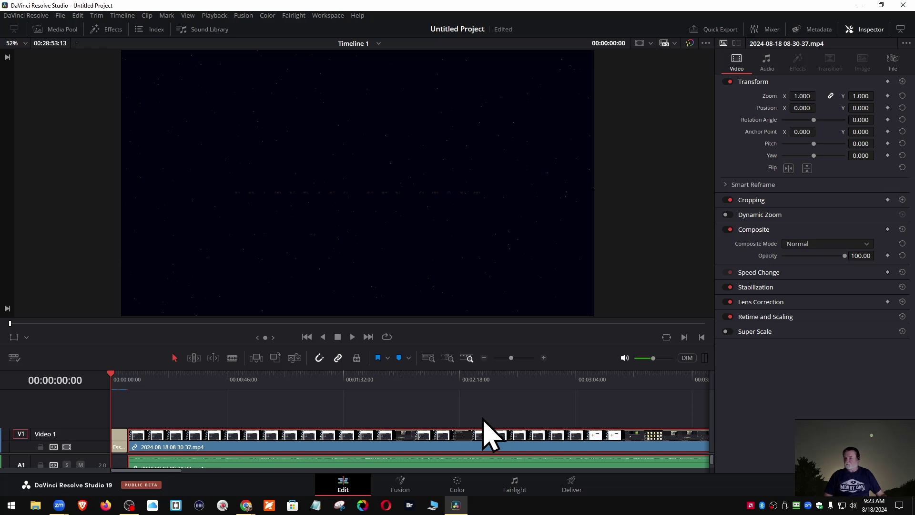
click(543, 358)
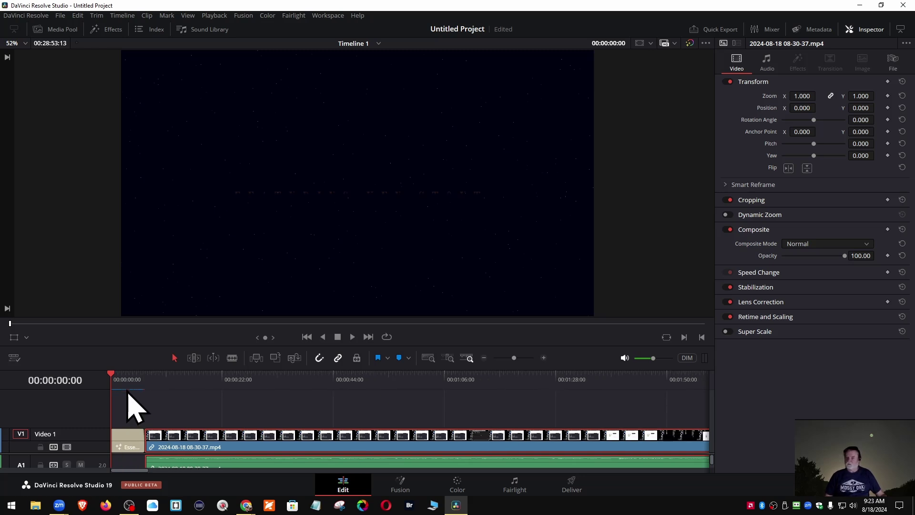
Step: Play from the intro into the recording, then scrub to about 00:00:29
click(352, 337)
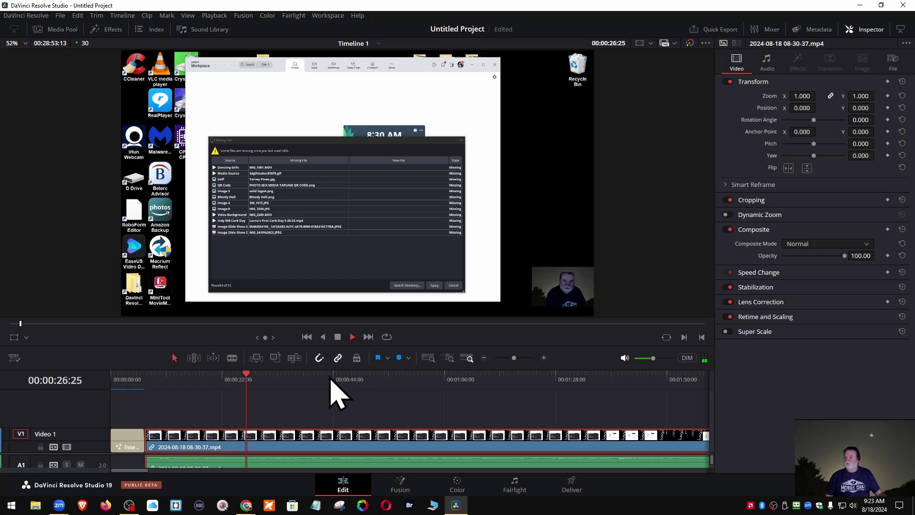
click(337, 337)
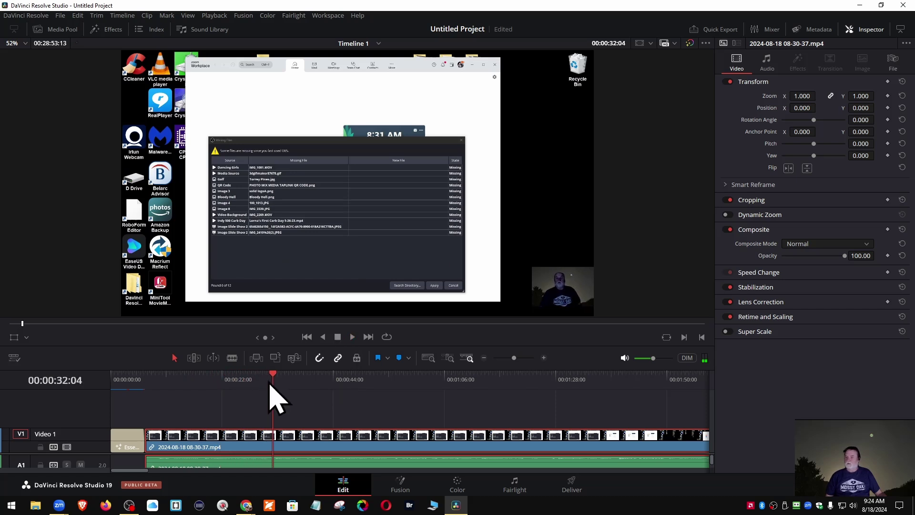
drag(270, 384, 260, 402)
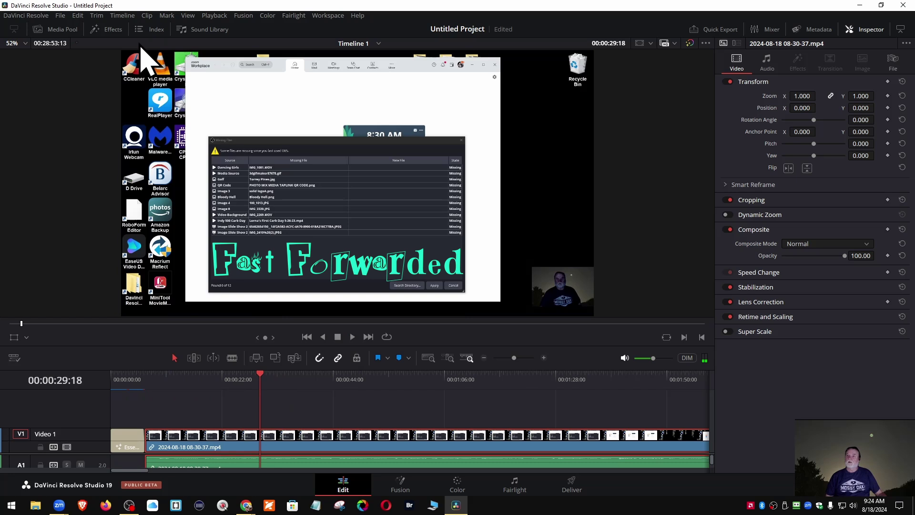
Step: Browse the Effects library's Essential Titles, Essential Titles 2023 and generator preset collections
click(108, 31)
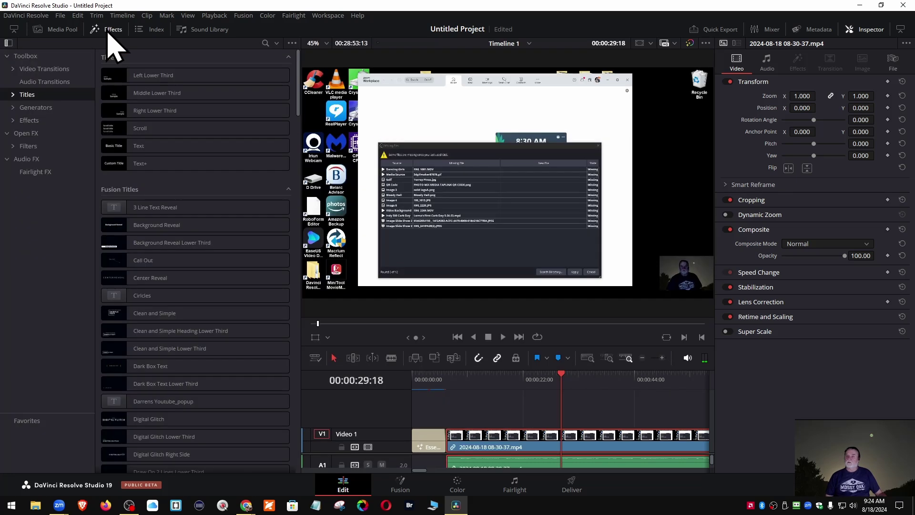
click(14, 95)
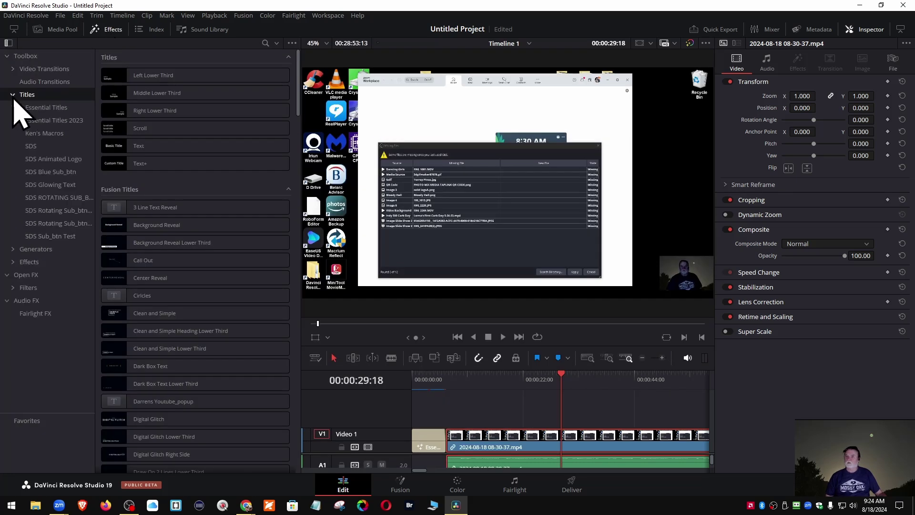
click(48, 108)
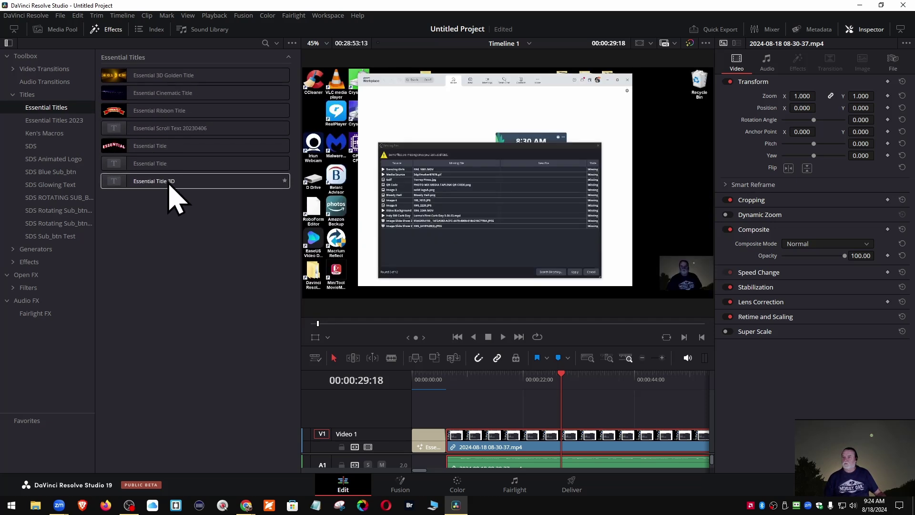
click(65, 123)
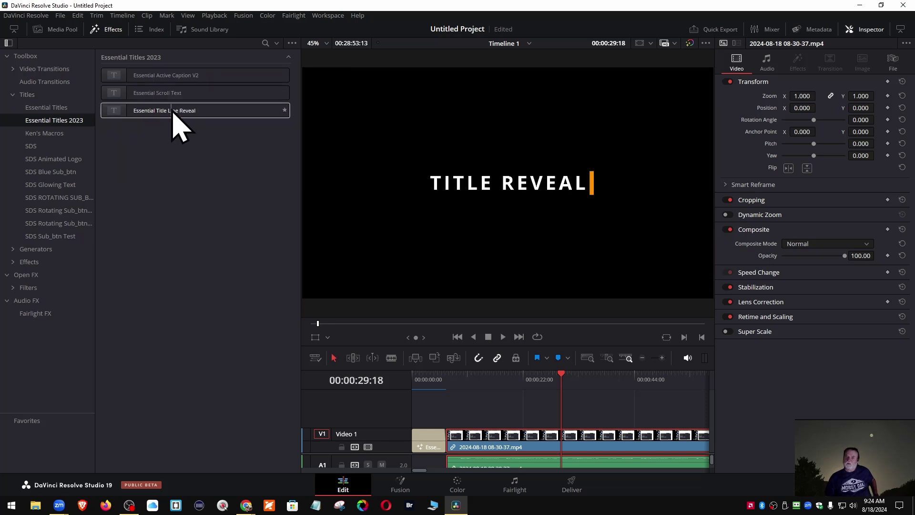
click(13, 94)
click(13, 107)
click(59, 122)
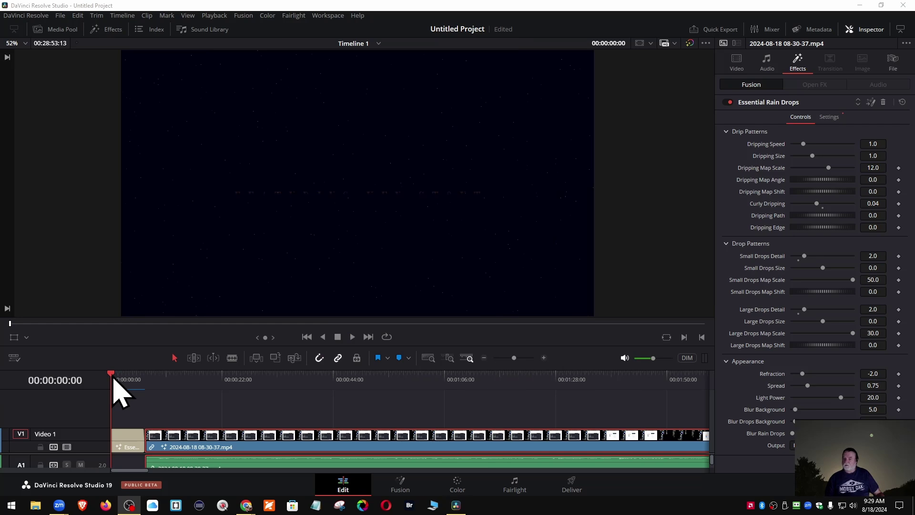
drag(113, 377, 621, 435)
click(484, 358)
click(483, 358)
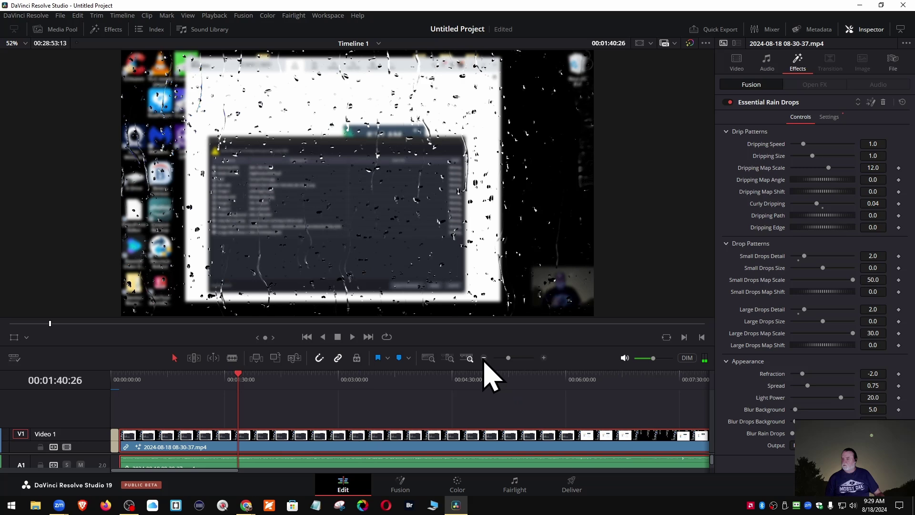
click(484, 358)
click(483, 357)
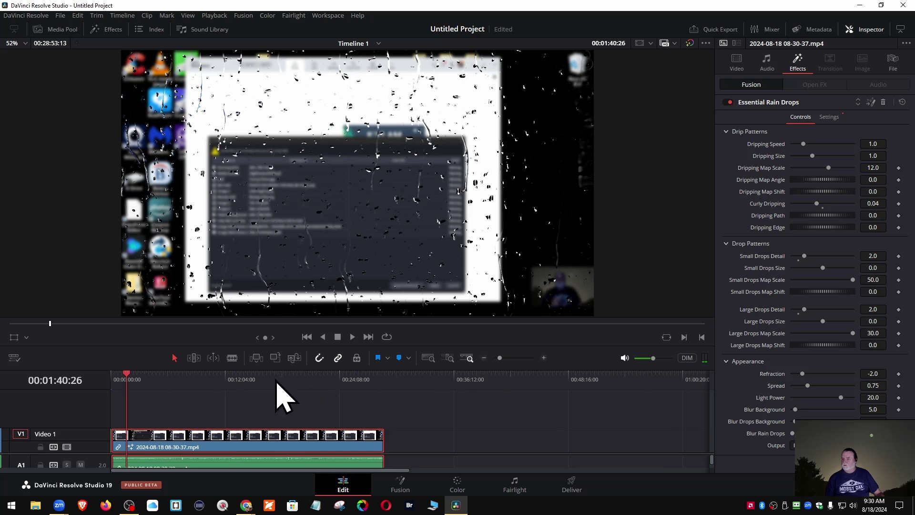
drag(276, 383, 141, 384)
click(544, 357)
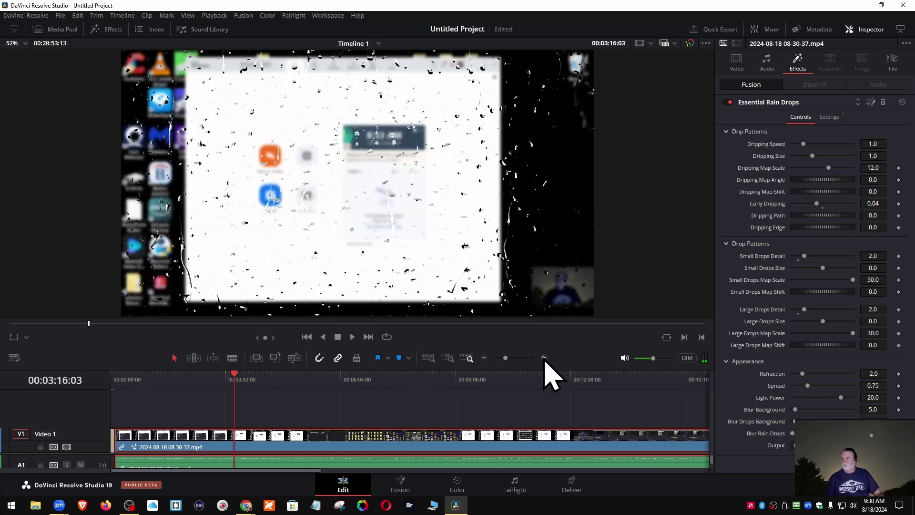
click(307, 337)
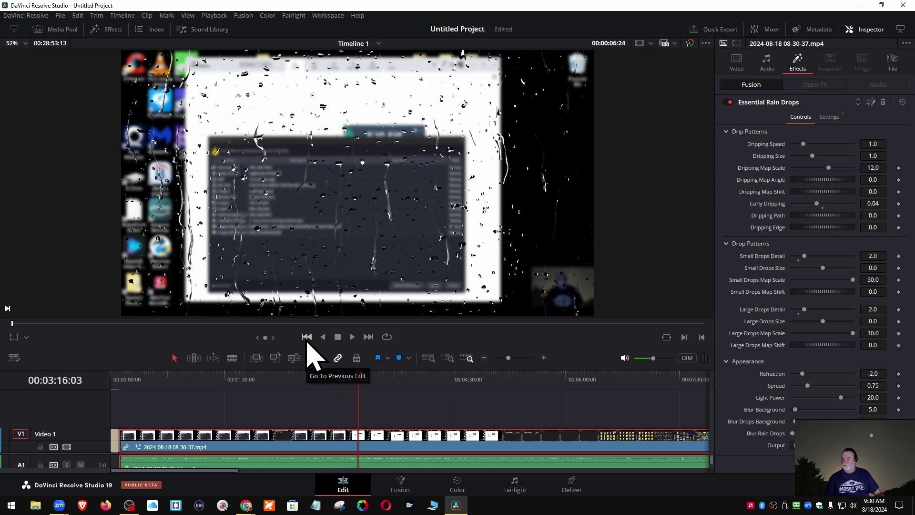
click(307, 337)
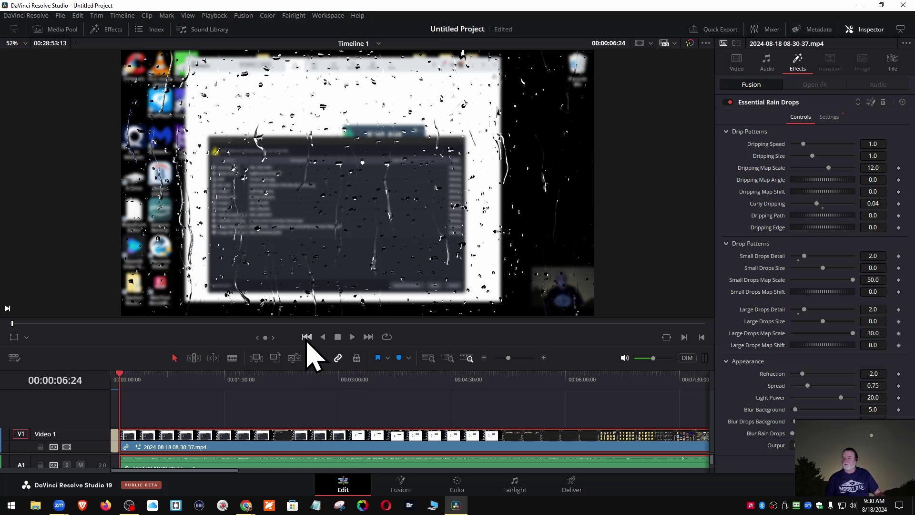
click(307, 337)
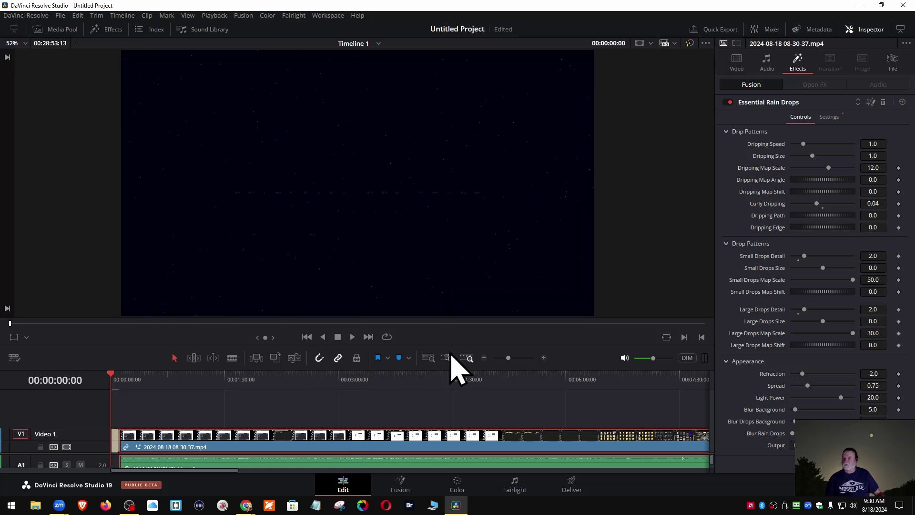
click(544, 358)
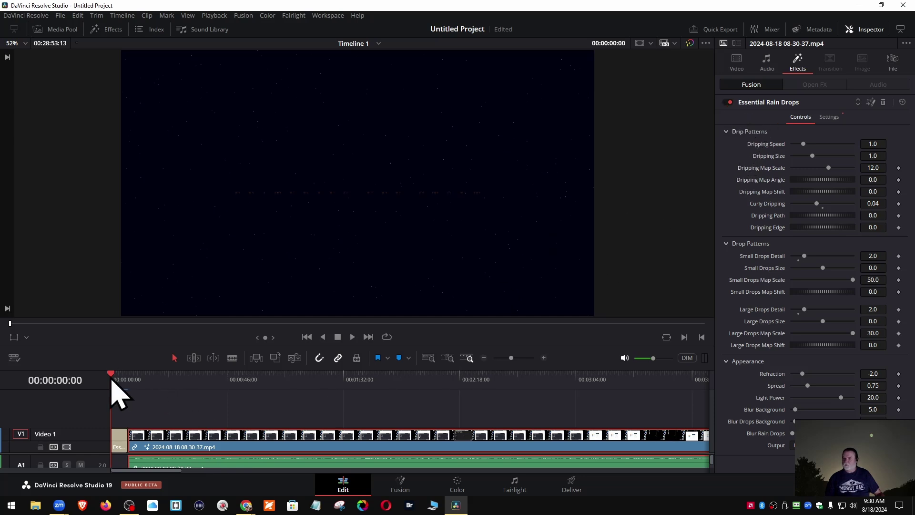
drag(114, 388, 253, 393)
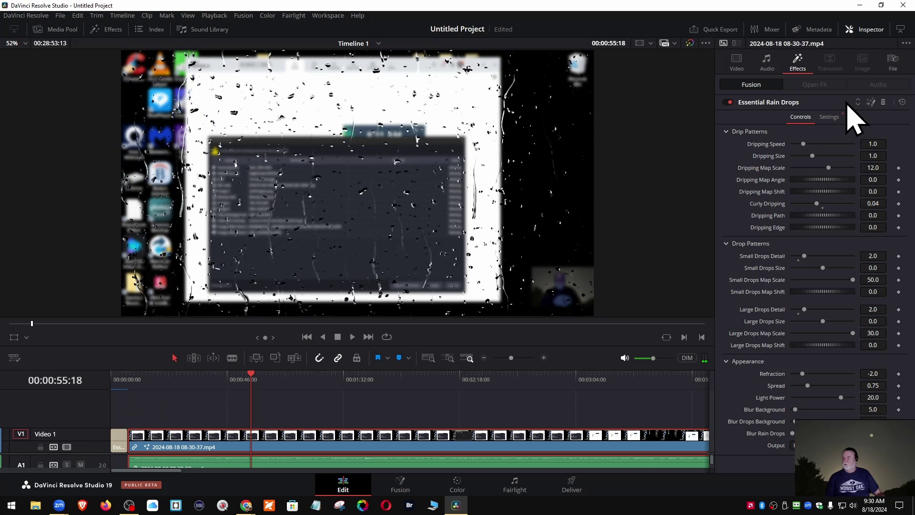
Step: Toggle Essential Rain Drops off and on twice to compare the recording with and without it
click(726, 102)
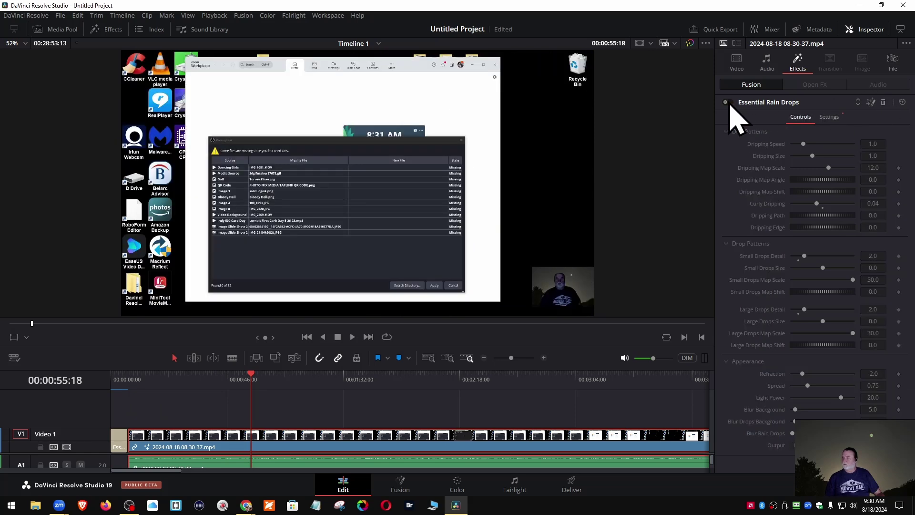
click(726, 102)
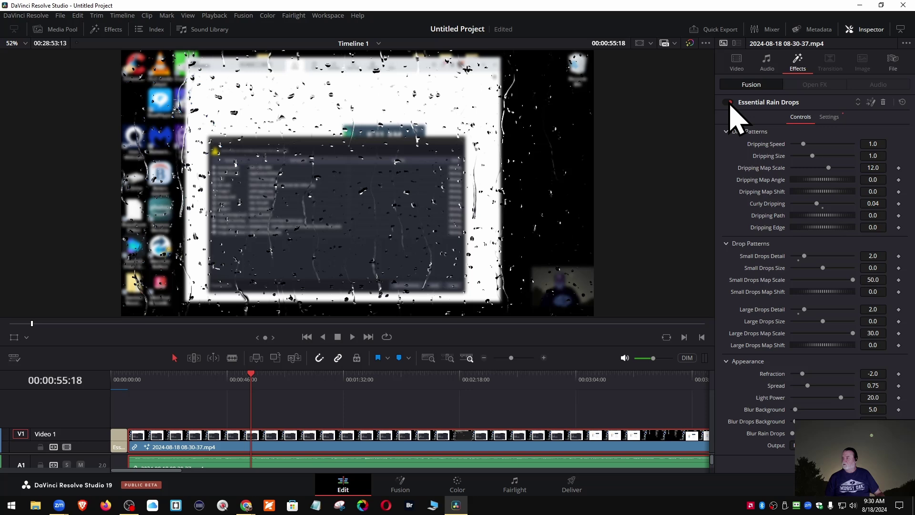
click(726, 102)
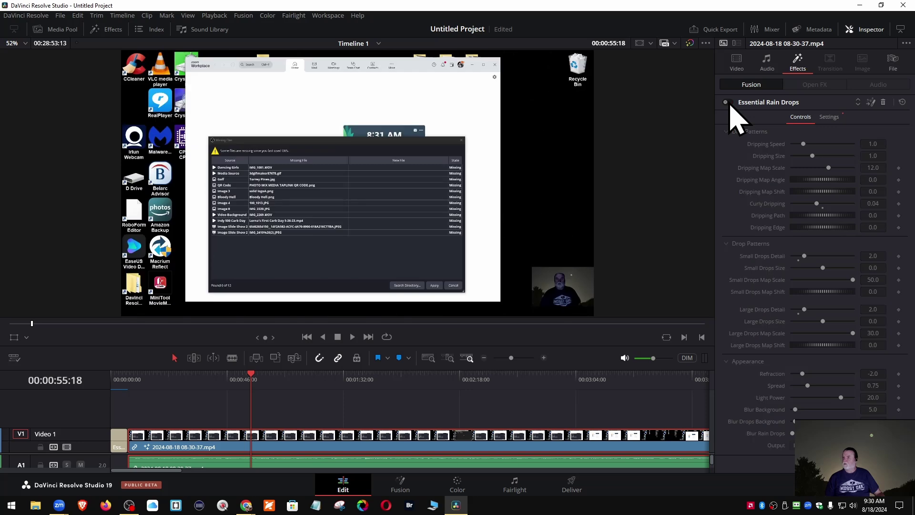
click(726, 102)
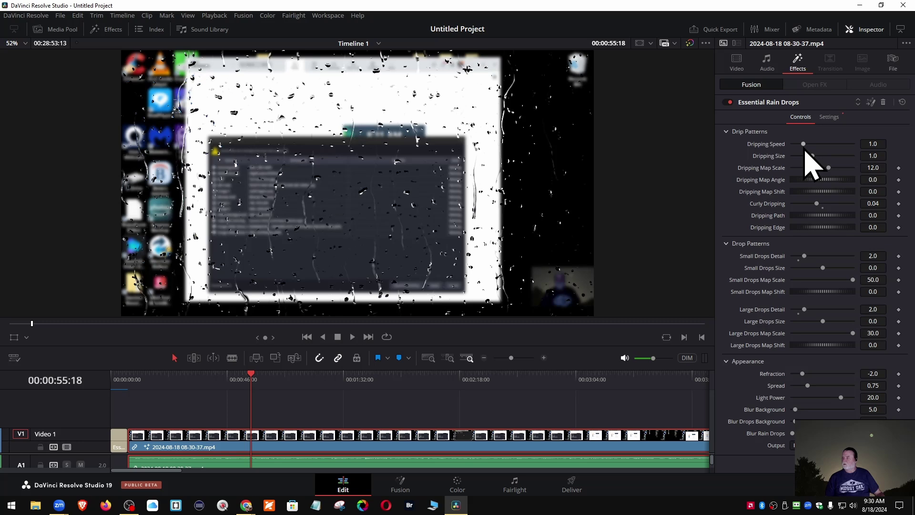
Step: Raise Dripping Speed, set Small Drops Detail 6.22 and Curly Dripping 0.05, and reset Dripping Size to 1.0
drag(803, 143, 823, 182)
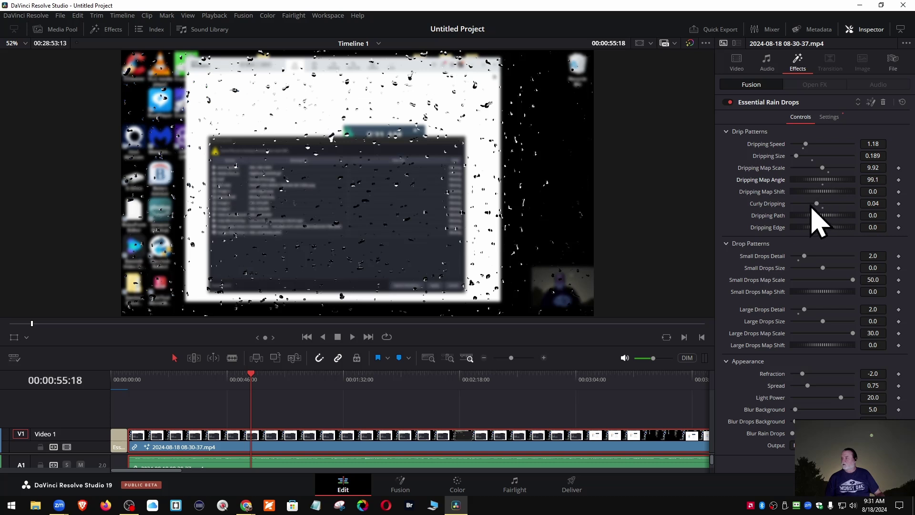
drag(817, 205, 832, 217)
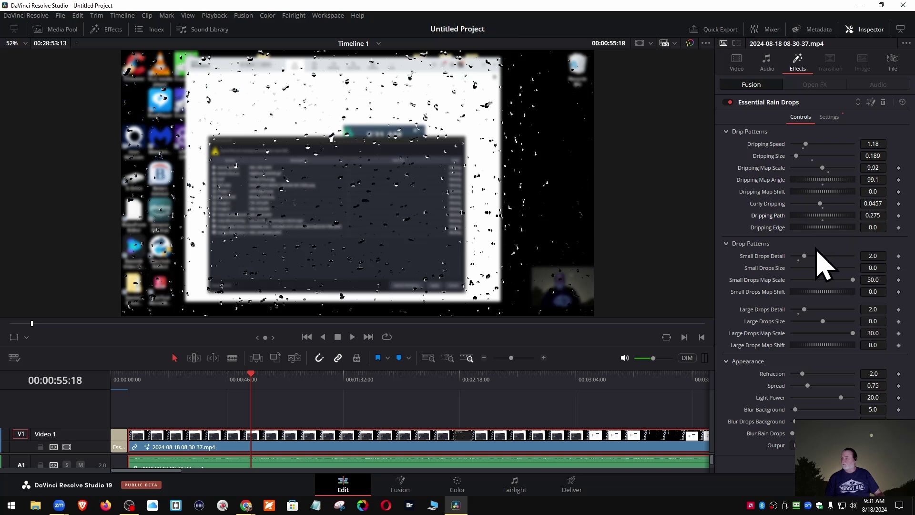
drag(803, 257, 830, 257)
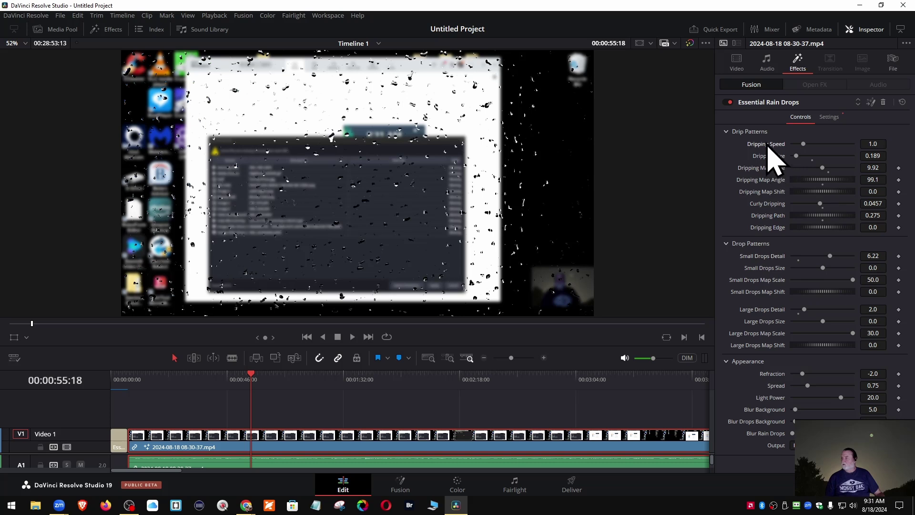
double_click(768, 156)
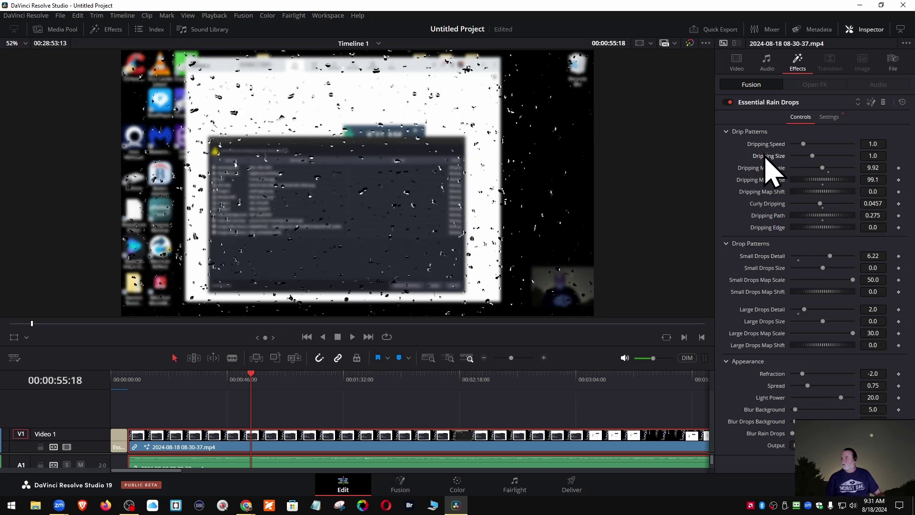
double_click(764, 204)
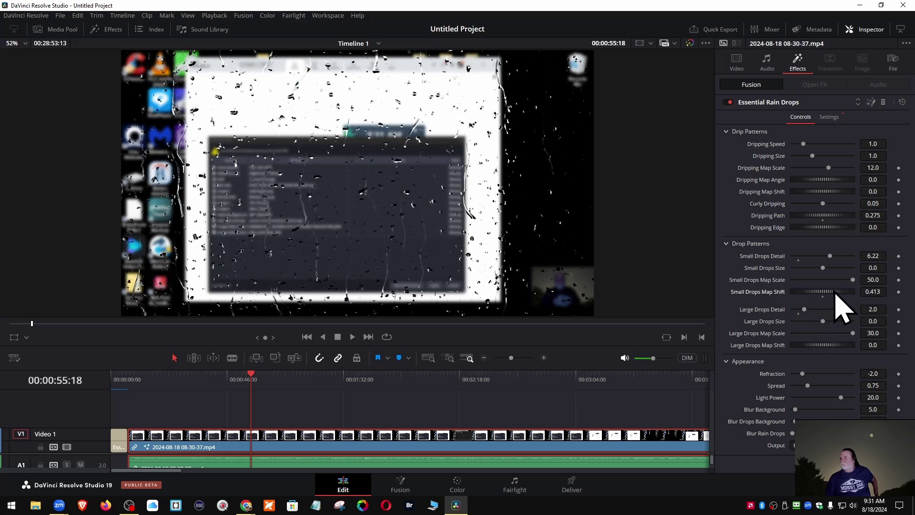
drag(842, 293, 808, 294)
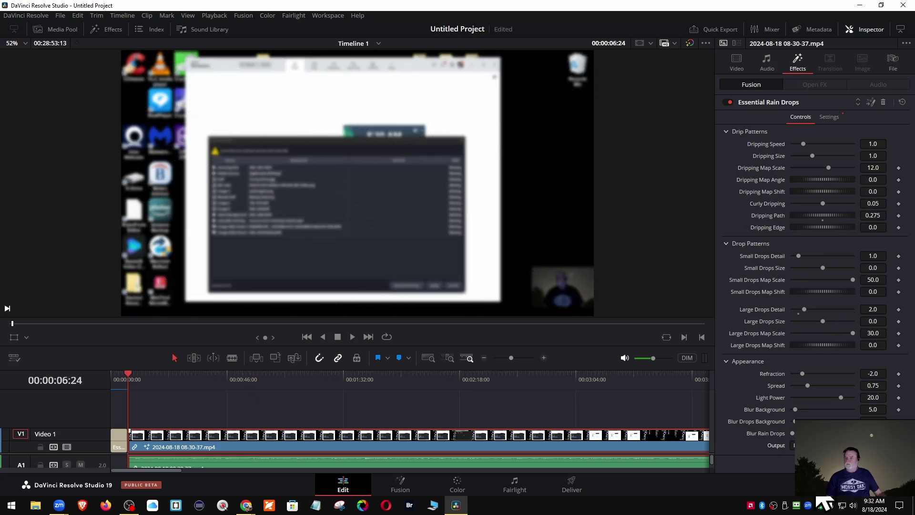
click(141, 380)
drag(161, 379, 129, 399)
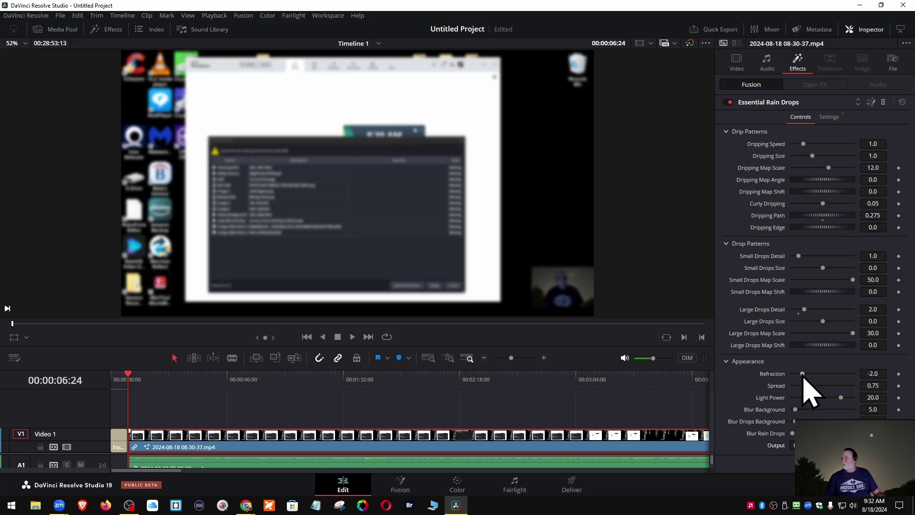
drag(803, 374, 832, 377)
mouse_move(841, 399)
mouse_down()
mouse_move(867, 401)
mouse_move(840, 400)
mouse_up()
drag(794, 409, 779, 415)
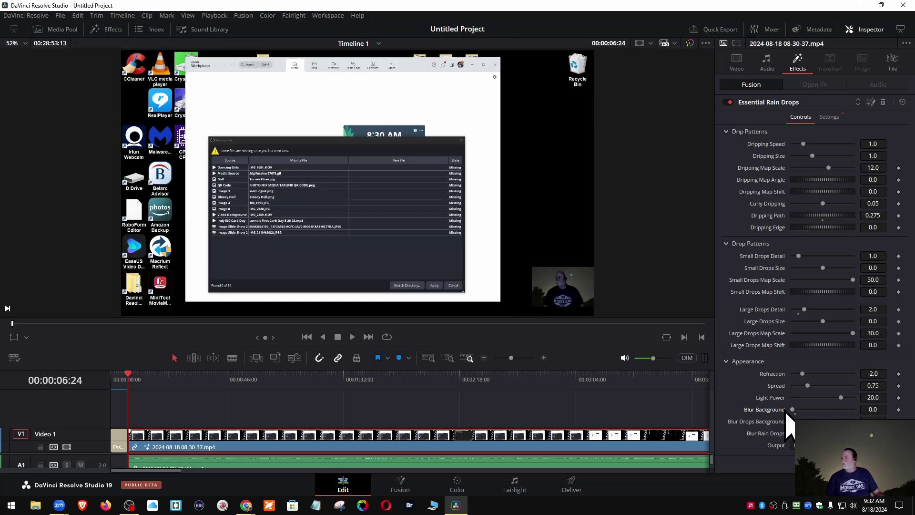
key(ctrl+z)
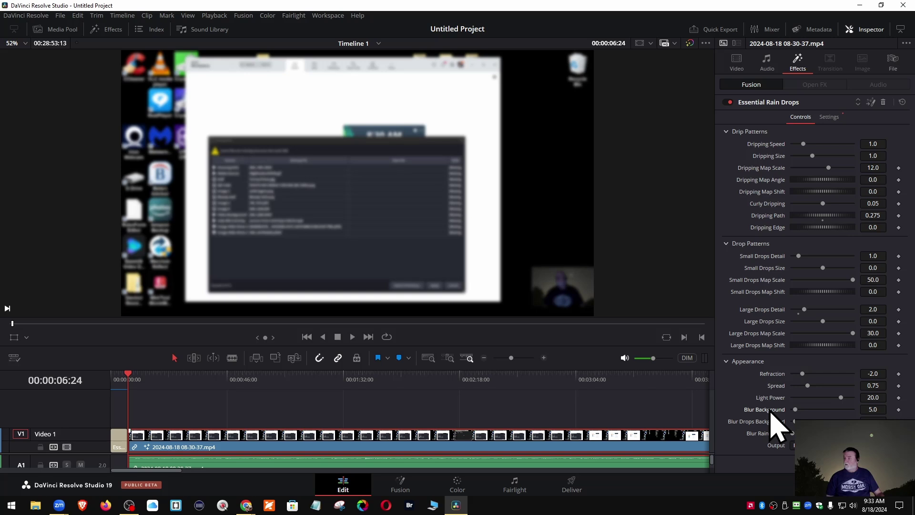
mouse_move(797, 412)
mouse_down()
mouse_move(843, 409)
mouse_move(808, 410)
mouse_up()
double_click(768, 413)
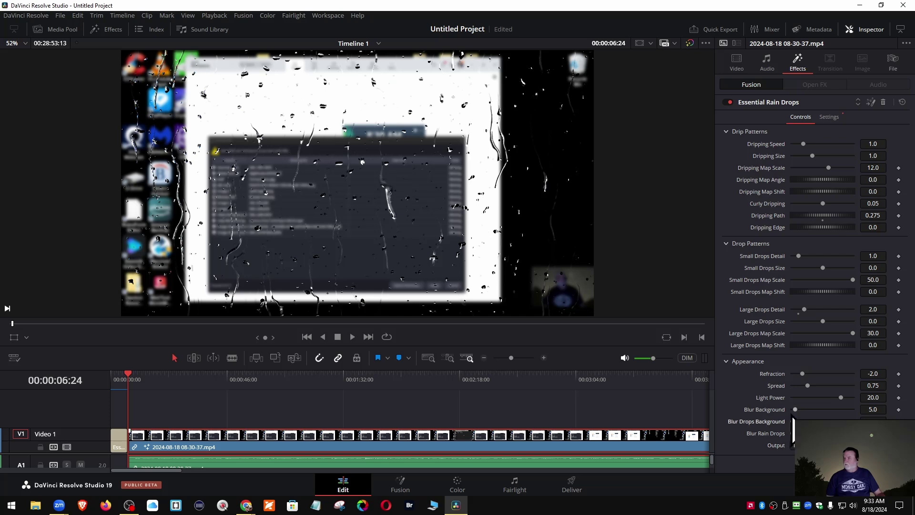
Step: Set Blur Background to 0, reset Light Power to 20.0, reduce Spread, and check the Output option
drag(795, 409, 790, 418)
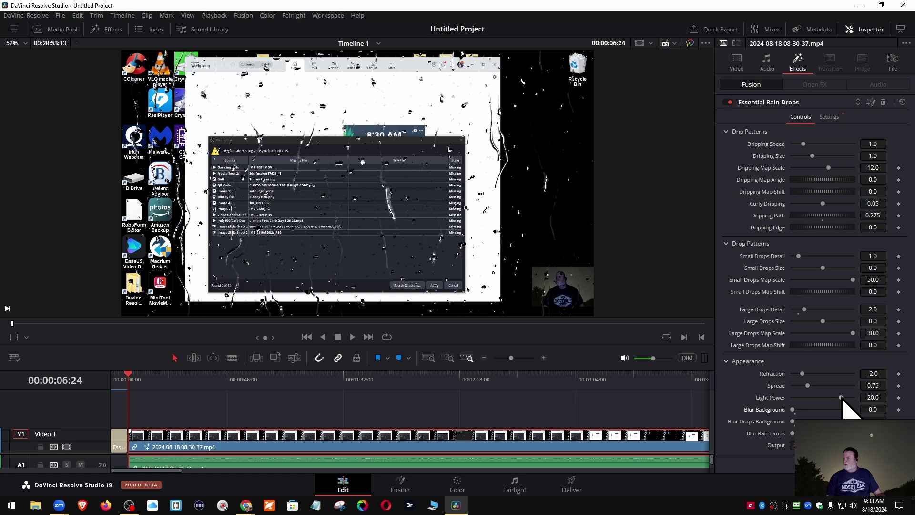
mouse_move(841, 398)
mouse_down()
mouse_move(778, 402)
mouse_move(838, 398)
mouse_up()
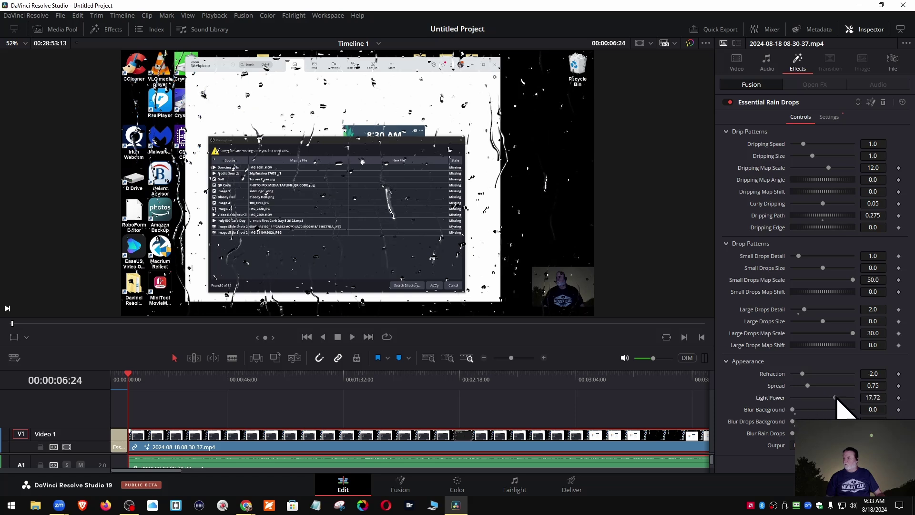
double_click(777, 397)
drag(808, 385, 769, 381)
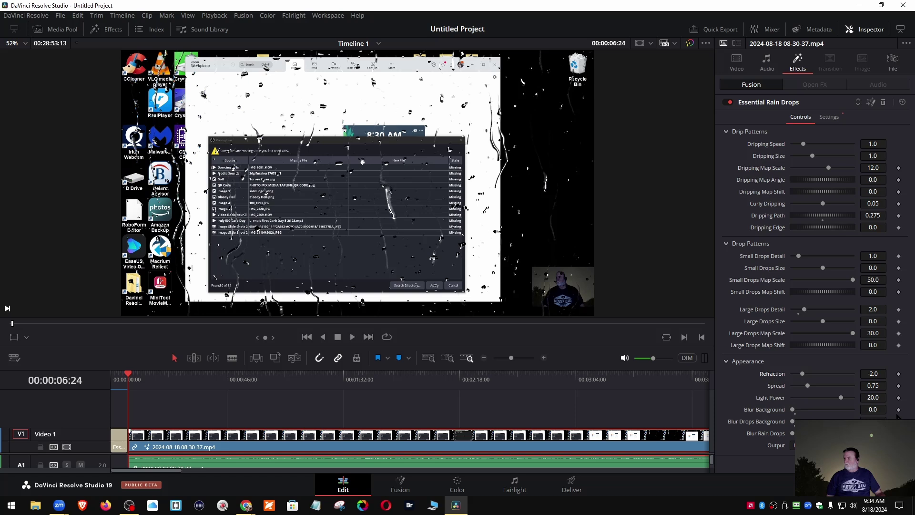
click(810, 445)
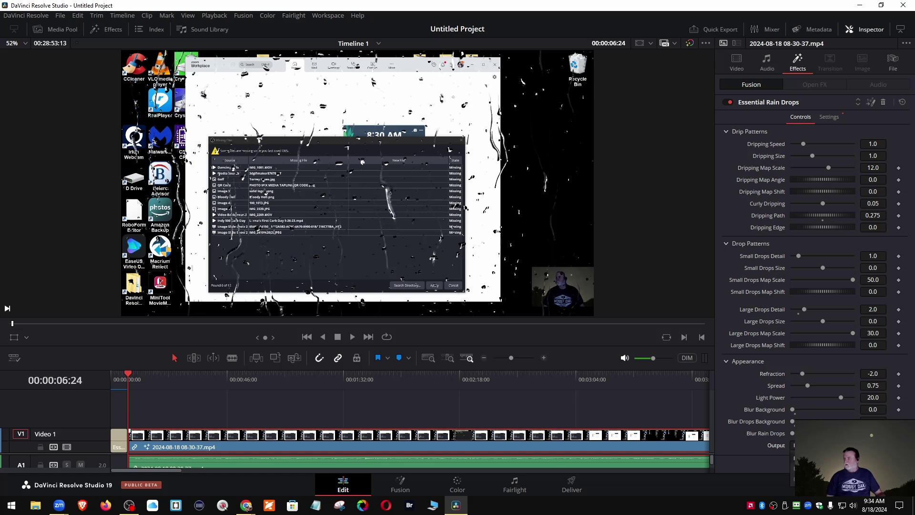
click(820, 501)
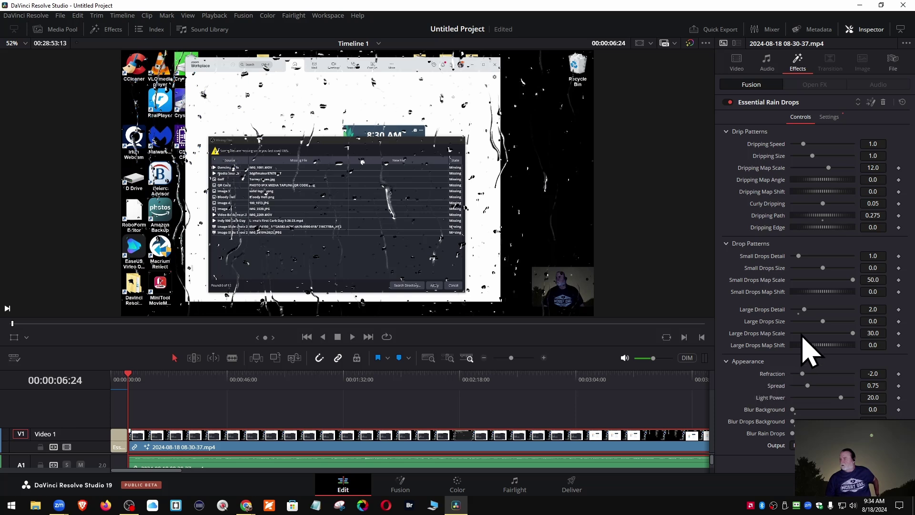
Step: Keyframe Blur Background, shrink the small drops, set dripping map scale 0.0, and keep Dripping Size 1.0
click(898, 410)
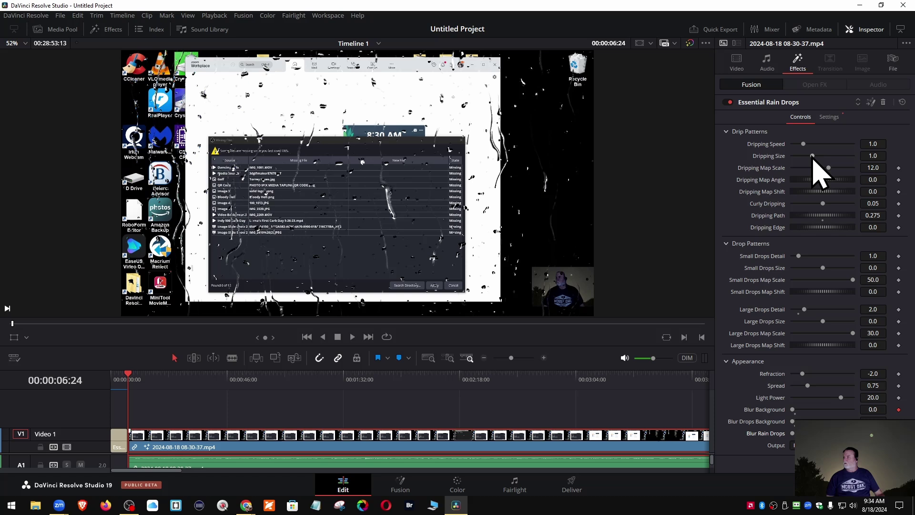
drag(812, 159, 803, 163)
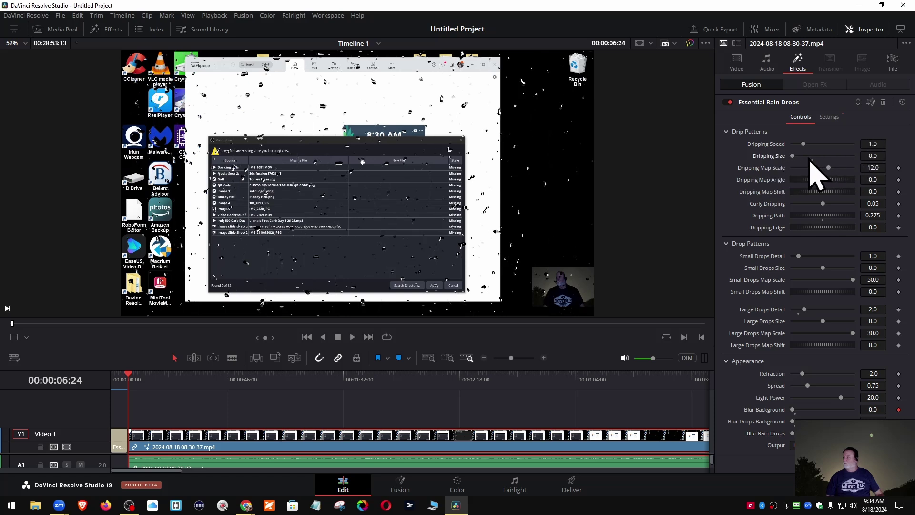
double_click(775, 157)
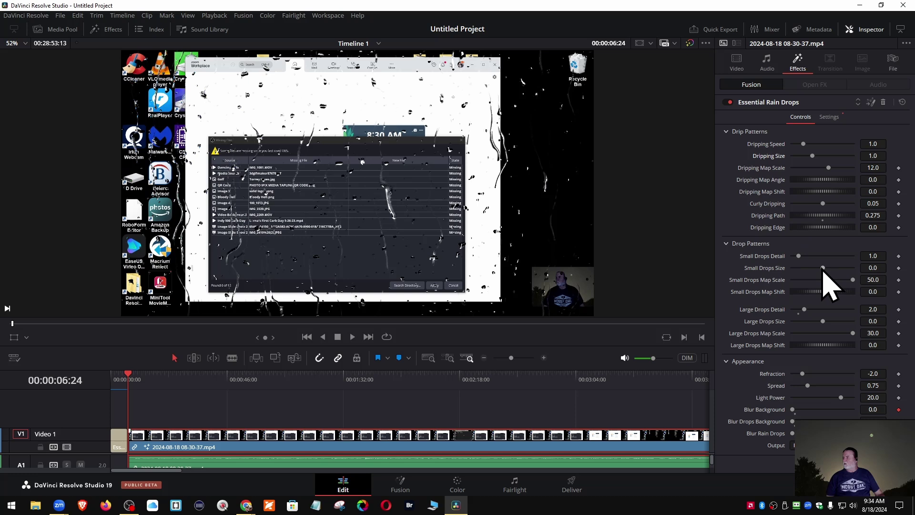
drag(823, 269, 781, 260)
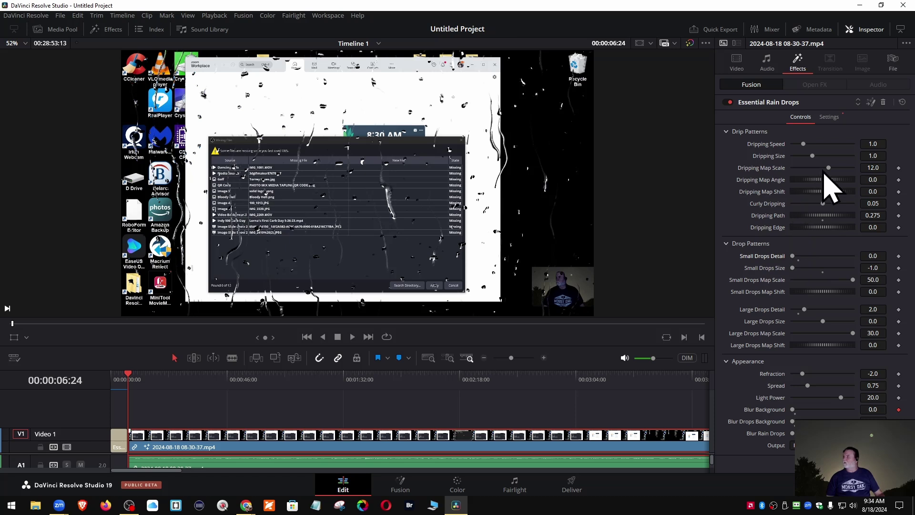
drag(828, 167, 784, 174)
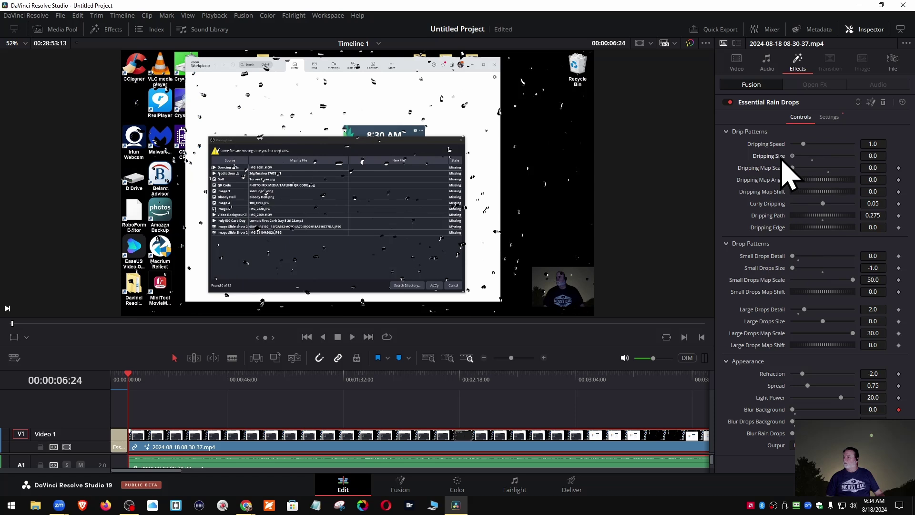
drag(803, 143, 782, 148)
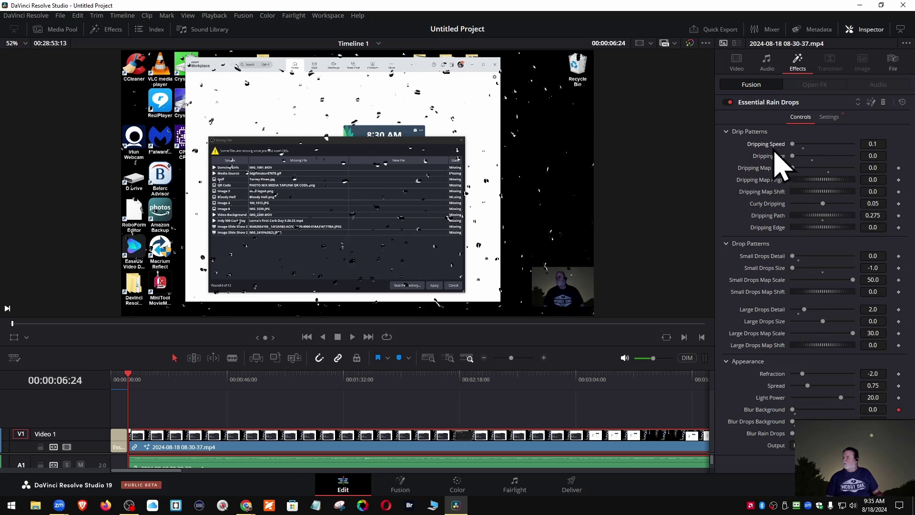
Step: Set Large Drops Detail to 0.0 and Large Drops Size to 1.0
scroll(774, 151, up, 9)
scroll(768, 158, up, 10)
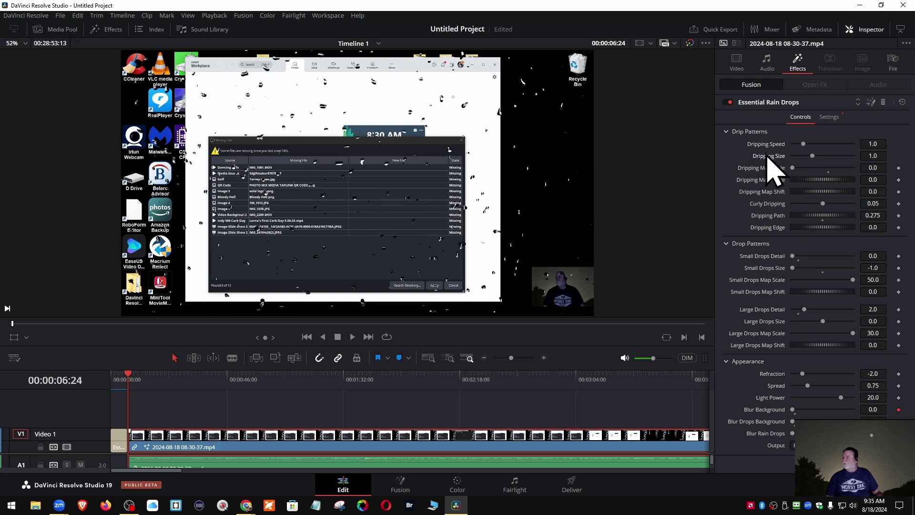
scroll(774, 169, up, 12)
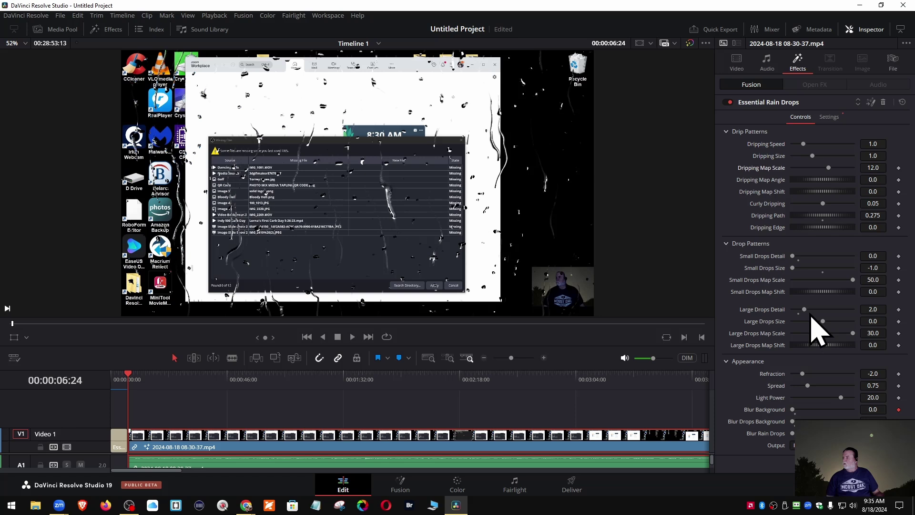
scroll(784, 315, down, 4)
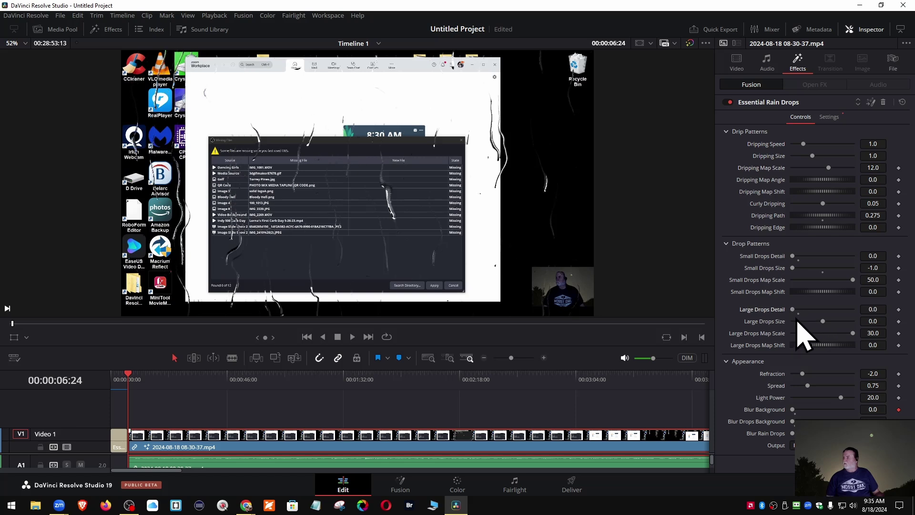
drag(822, 322, 776, 329)
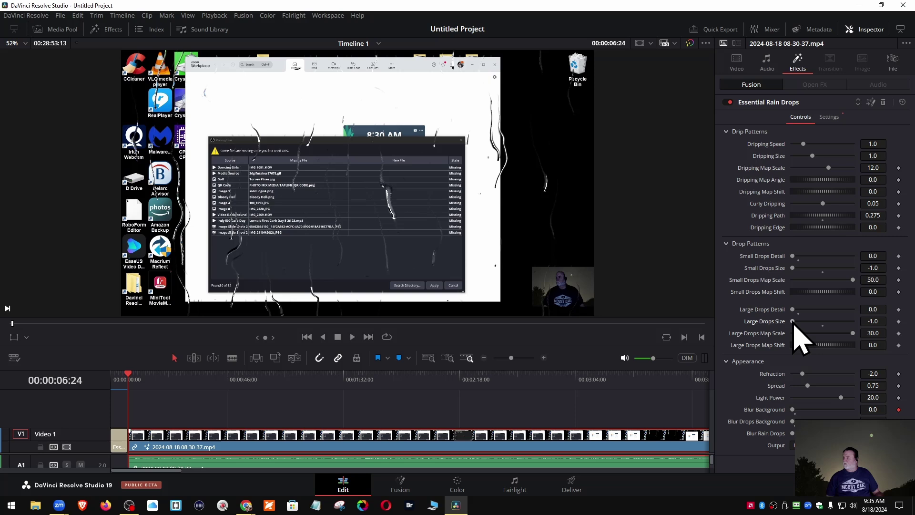
drag(793, 322, 883, 322)
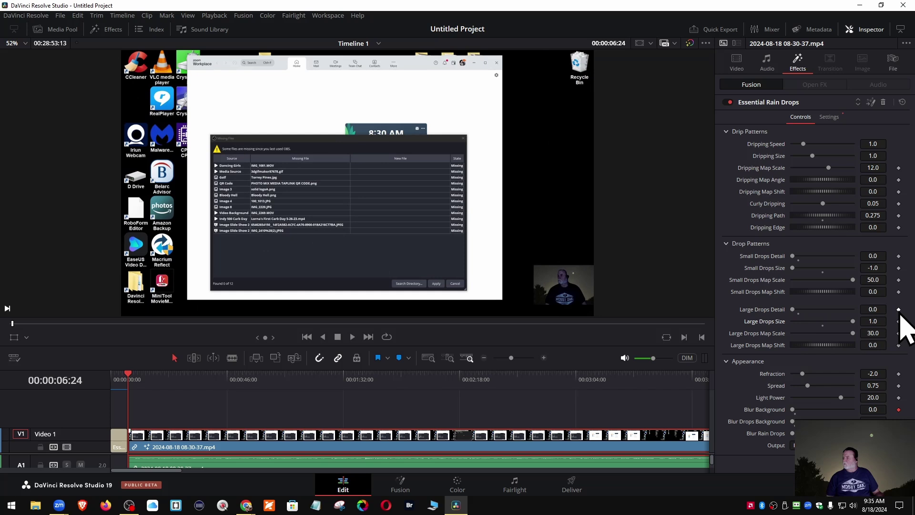
Step: Keyframe Large Drops Detail and Large Drops Size at 00:00:06:24, checking one second either side
click(899, 309)
click(898, 321)
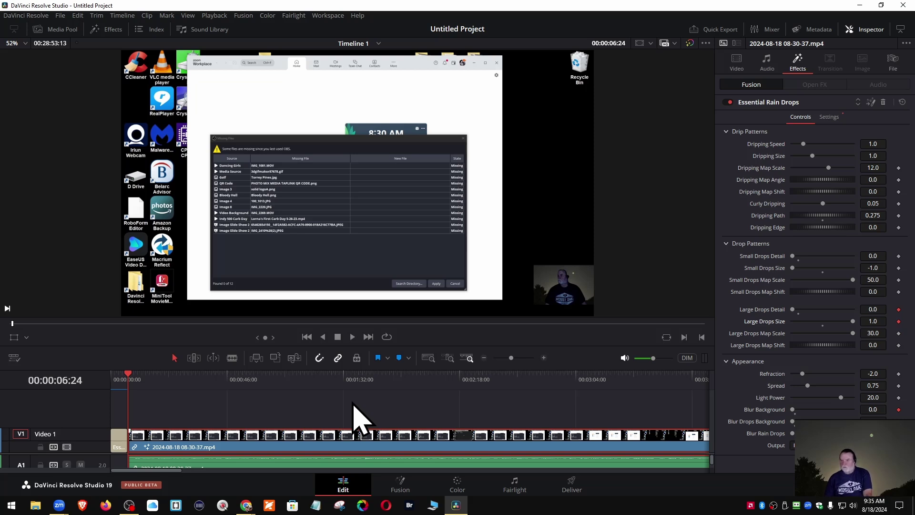
key(shift+Right)
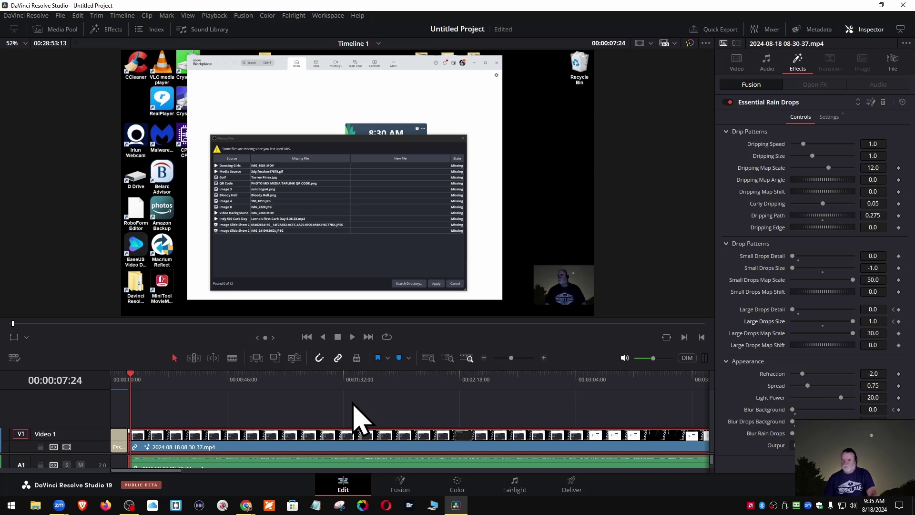
key(shift+Left)
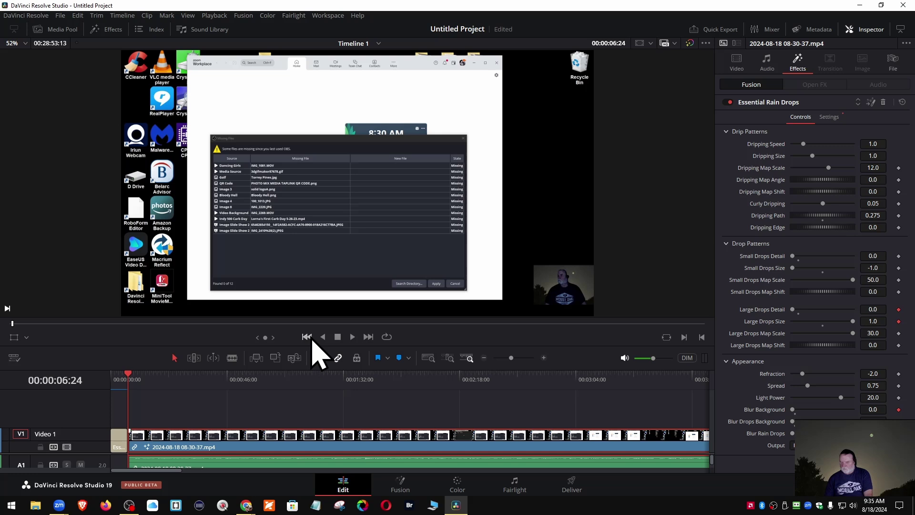
key(shift+Right)
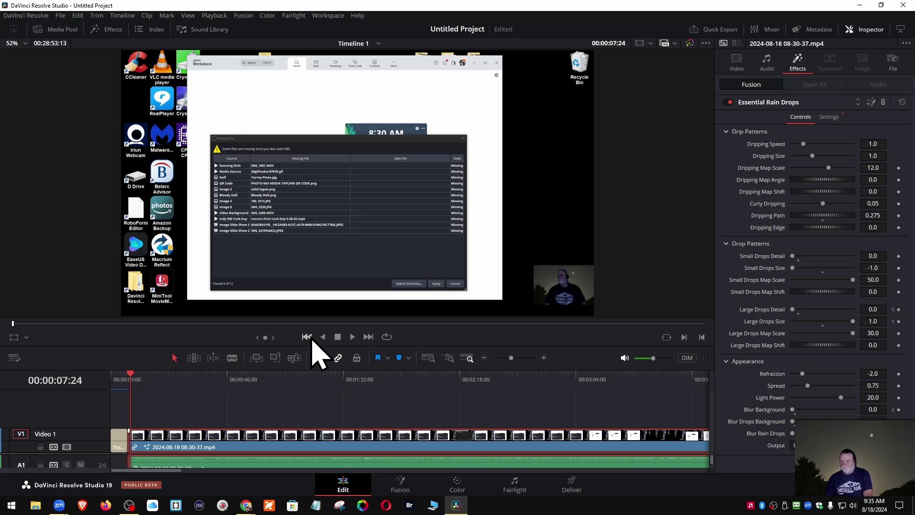
key(shift+Left)
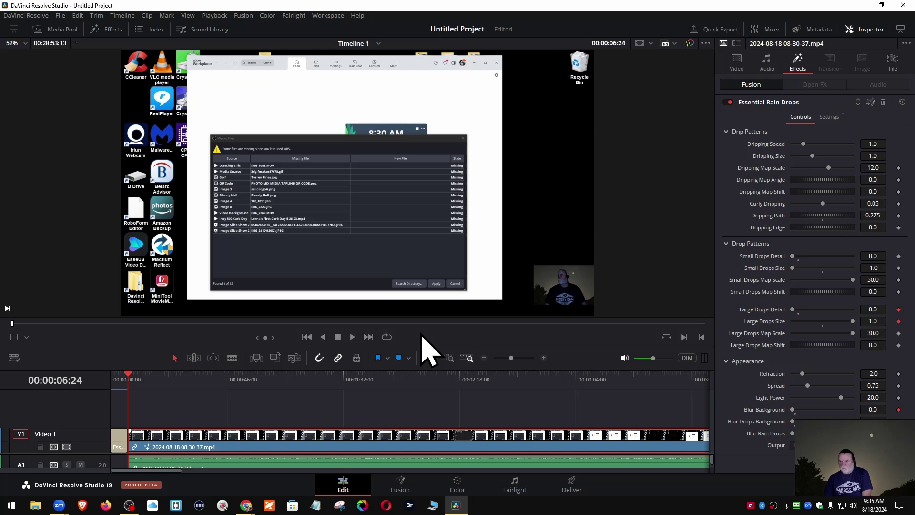
Step: Step the playhead in one-second jumps from the keyframe to 00:00:10:24
key(shift+Right)
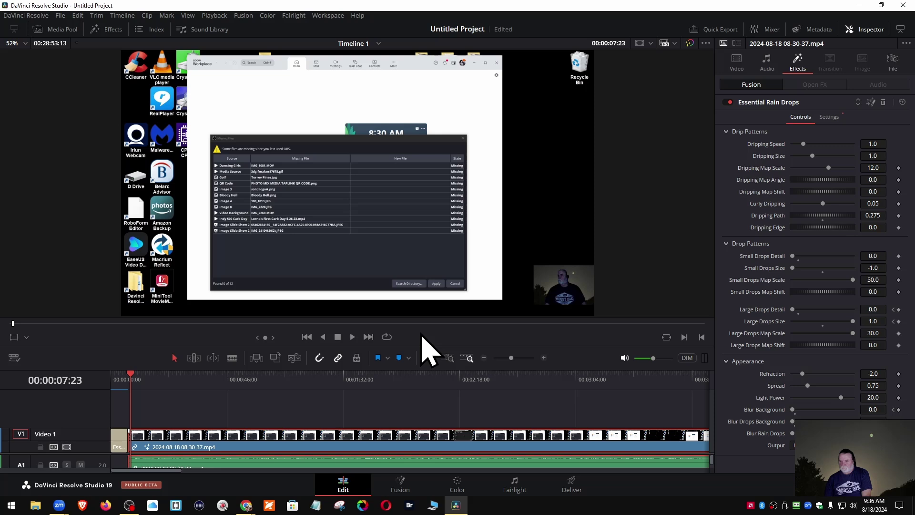
key(Left)
key(Left)
key(Up)
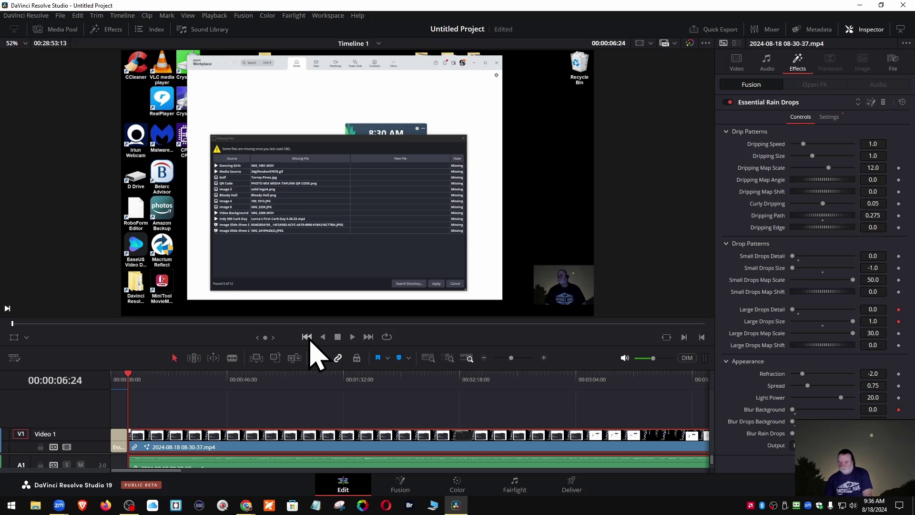
key(shift+Right)
key(shift+Right)
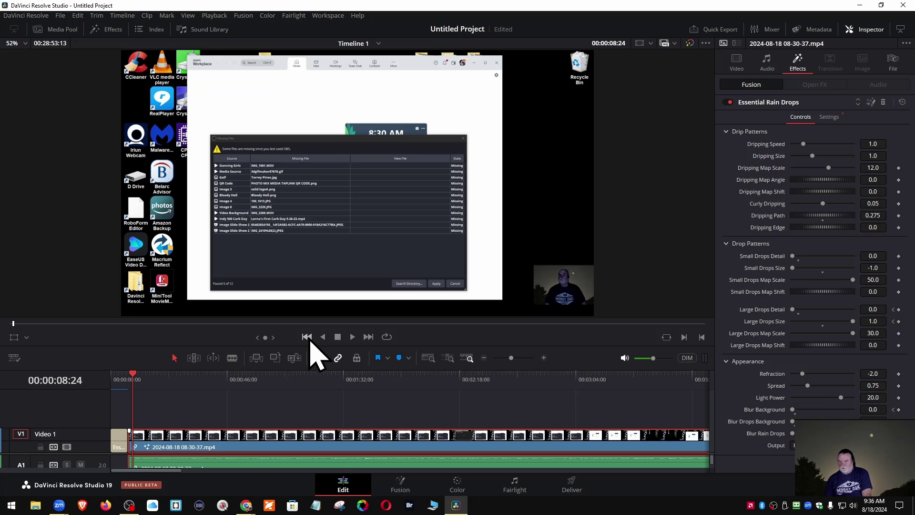
key(shift+Right)
key(shift+Right)
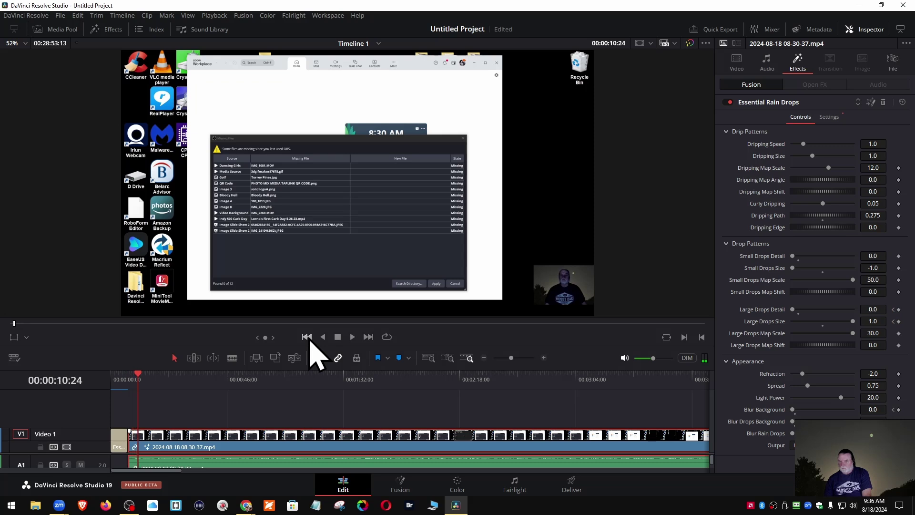
key(shift+Left)
key(shift+Left)
key(shift+Left)
key(shift+Left)
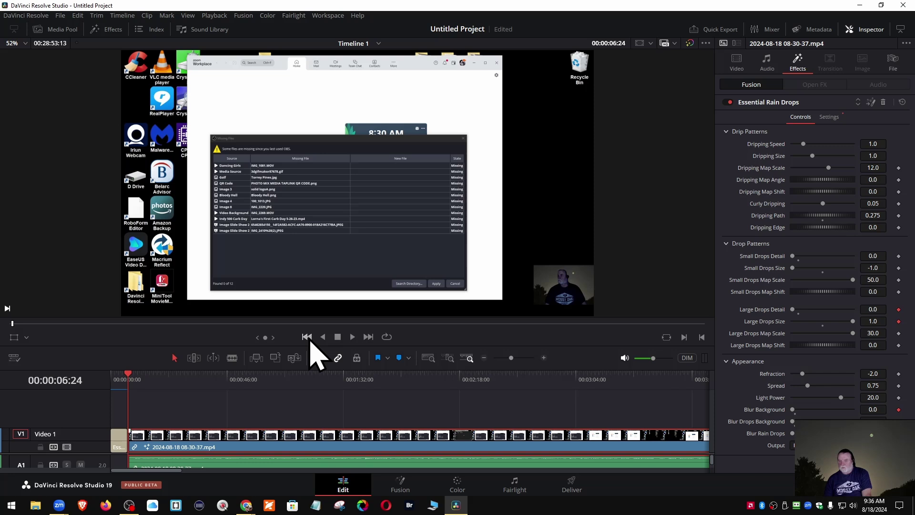
key(shift+Right)
key(shift+Right)
key(shift+Right)
key(shift+Right)
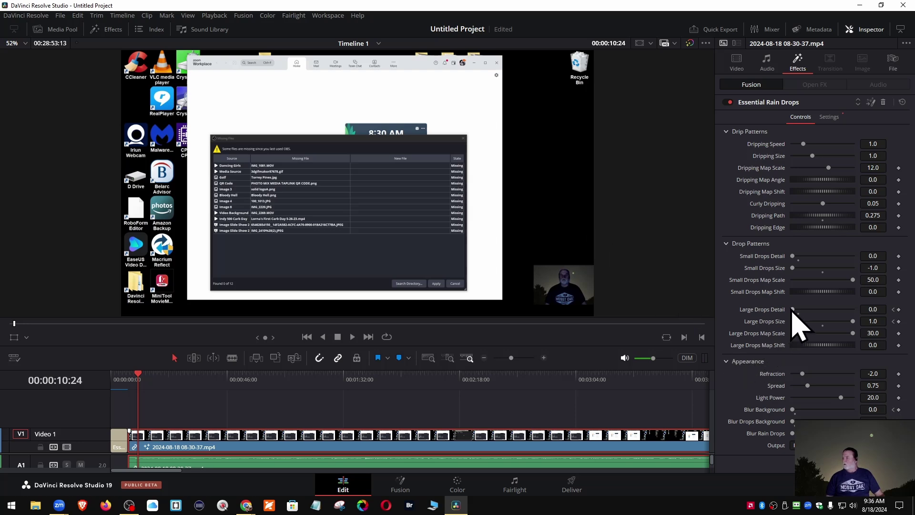
Step: Raise Large Drops Detail to 1.1 and Blur Background, then return both to 0.0 at 00:00:15:24
drag(793, 310, 800, 310)
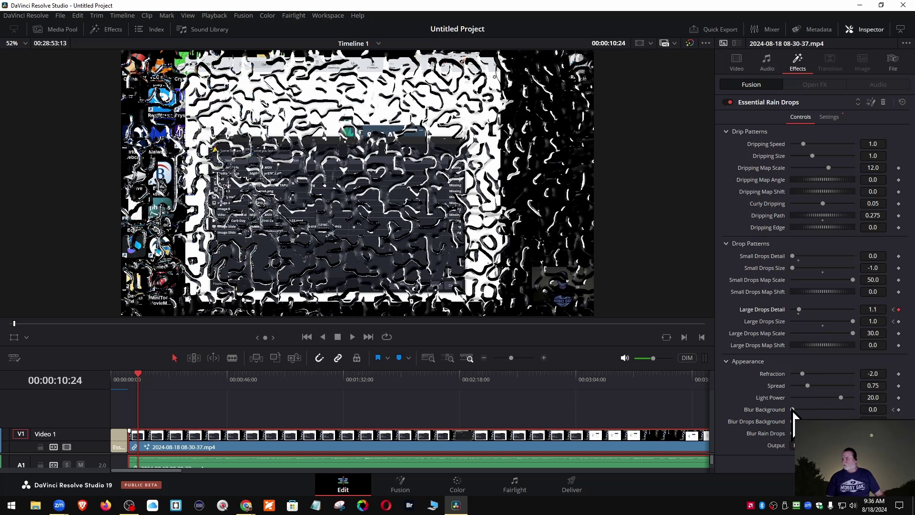
drag(792, 410, 802, 413)
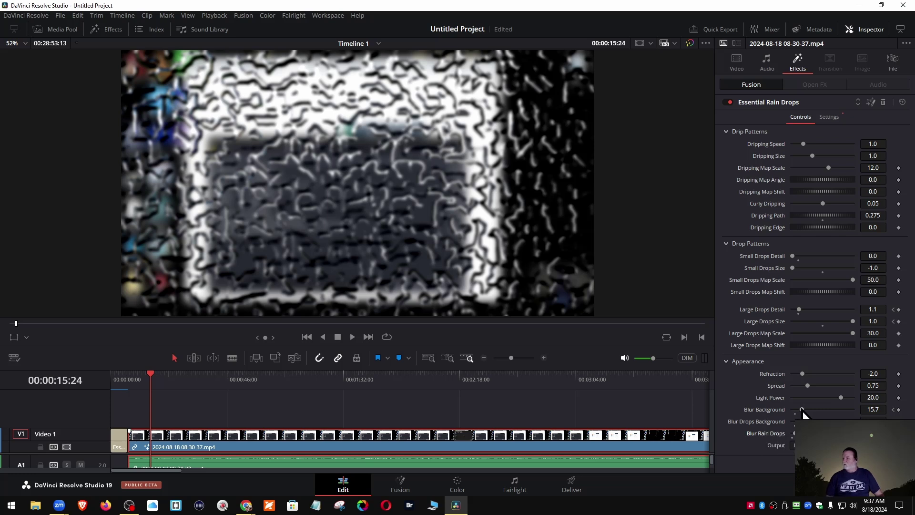
drag(802, 410, 791, 410)
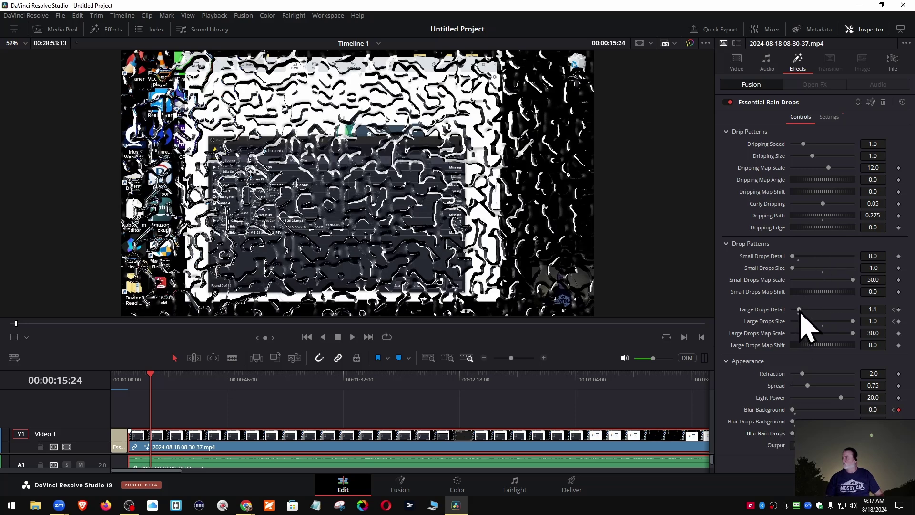
drag(798, 309, 764, 310)
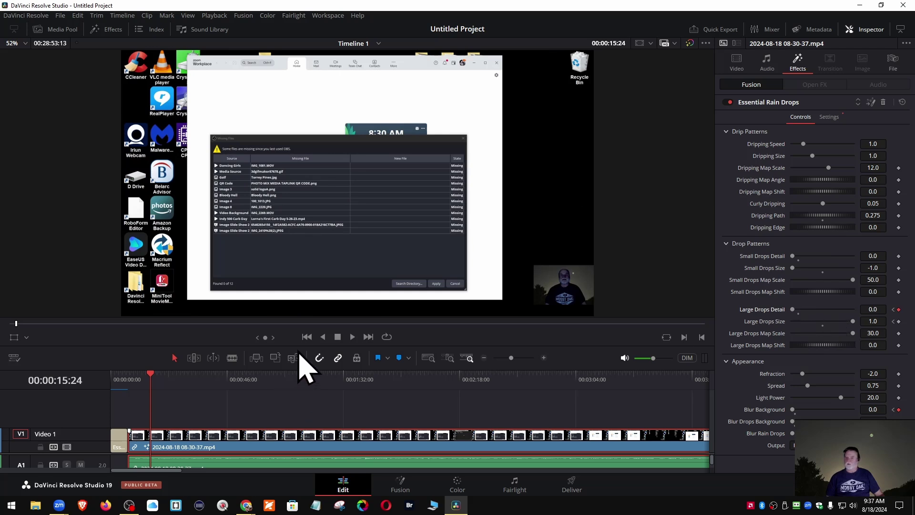
Step: Play the rain-drop intro from the first frame and stop it at 00:00:18:00
click(306, 337)
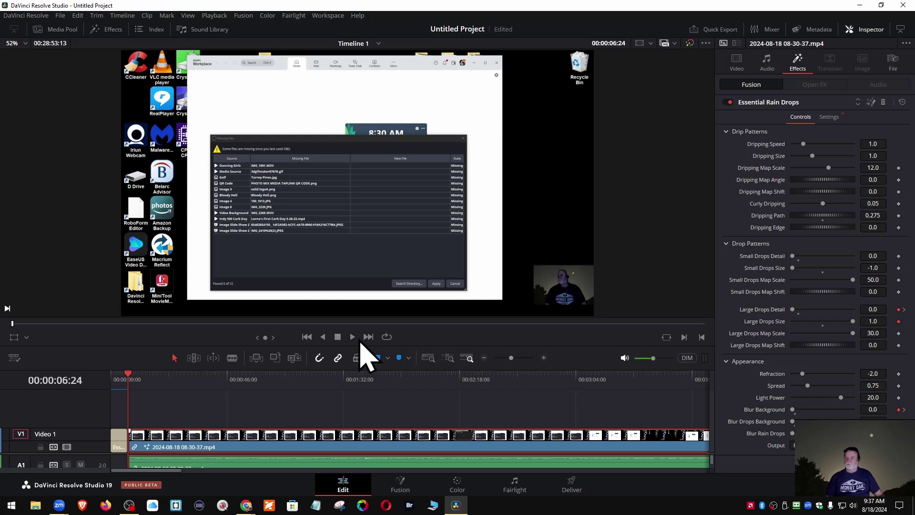
click(353, 338)
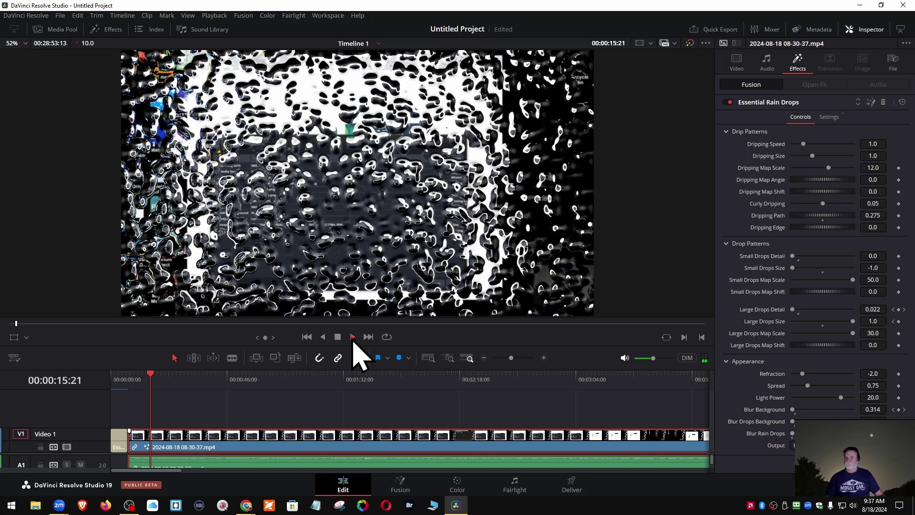
click(337, 336)
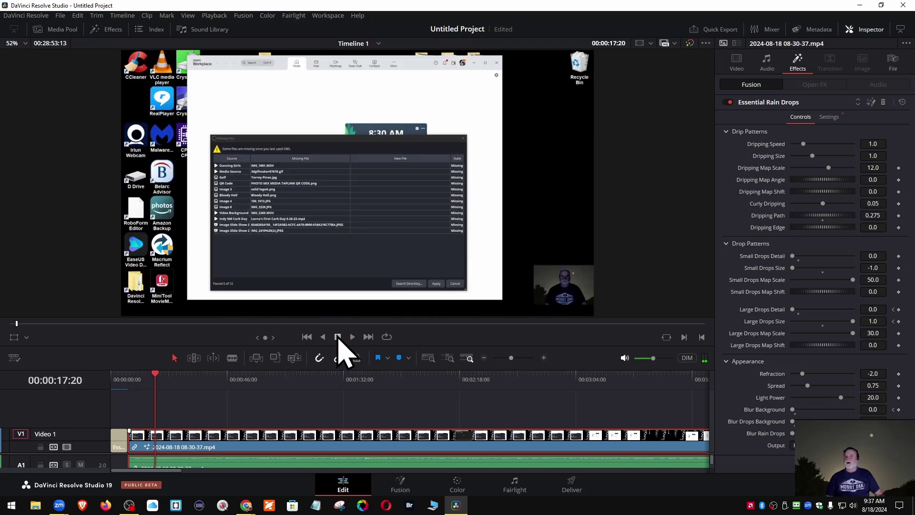
Step: Cut the recording at 00:00:18:00, move the remainder right leaving a gap, and nudge the short clip later
click(236, 360)
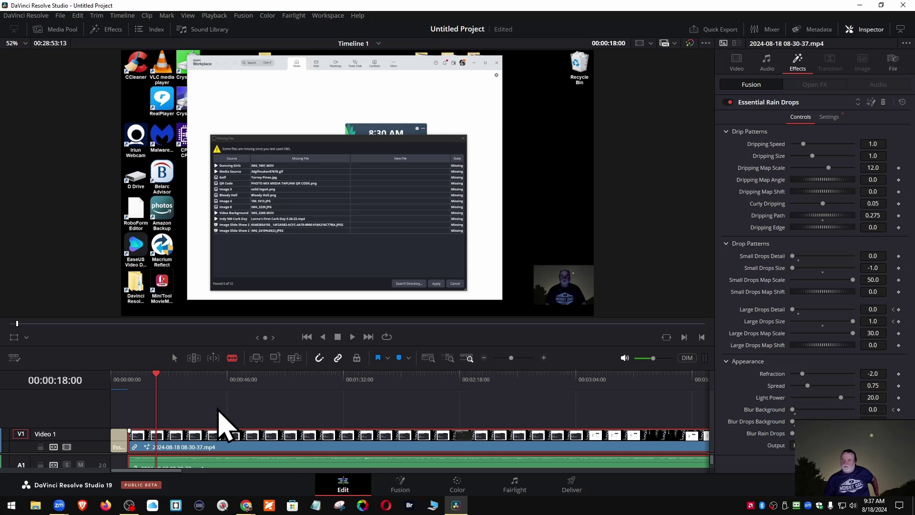
click(160, 450)
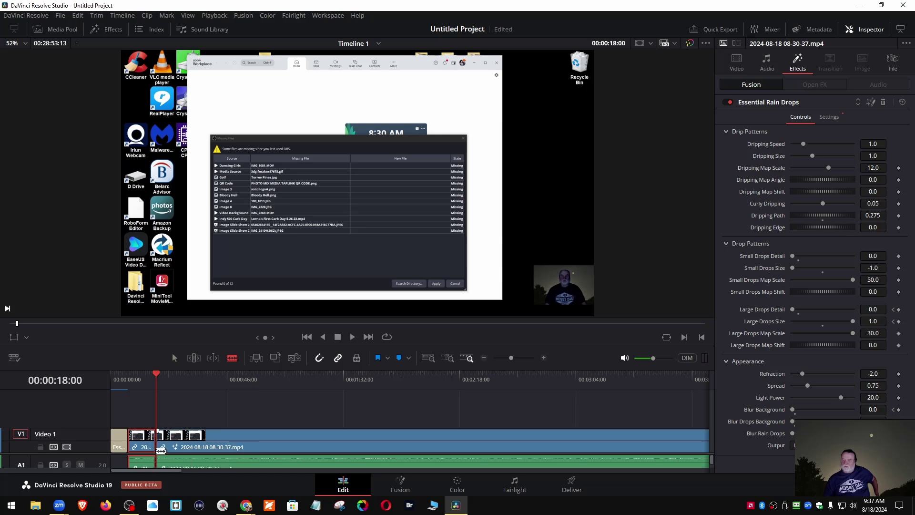
click(174, 358)
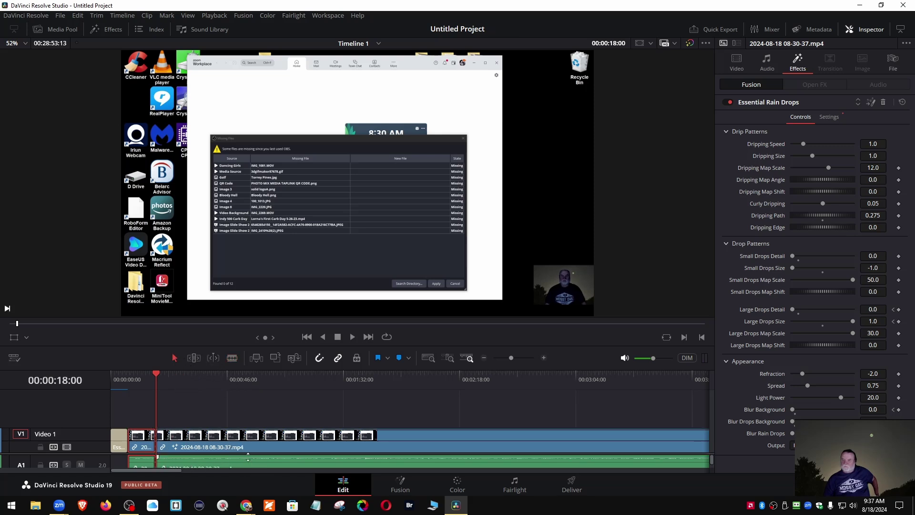
drag(251, 449, 304, 444)
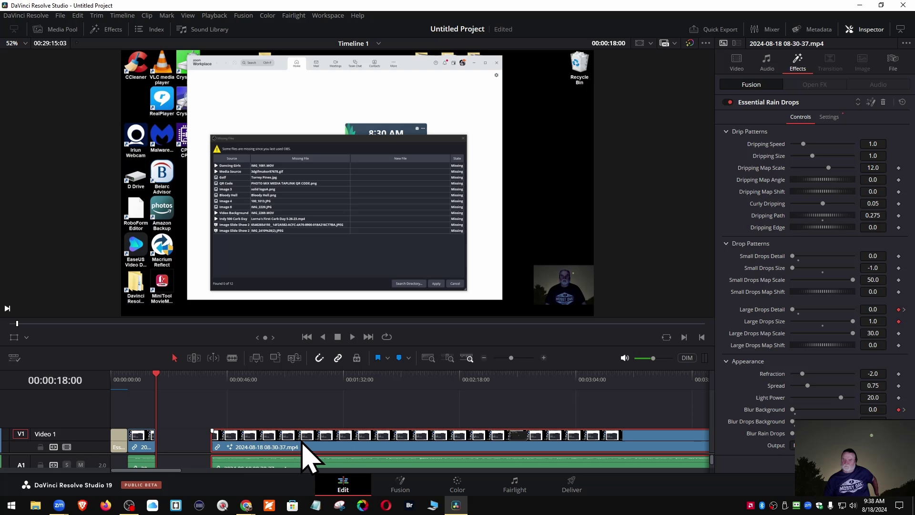
click(128, 379)
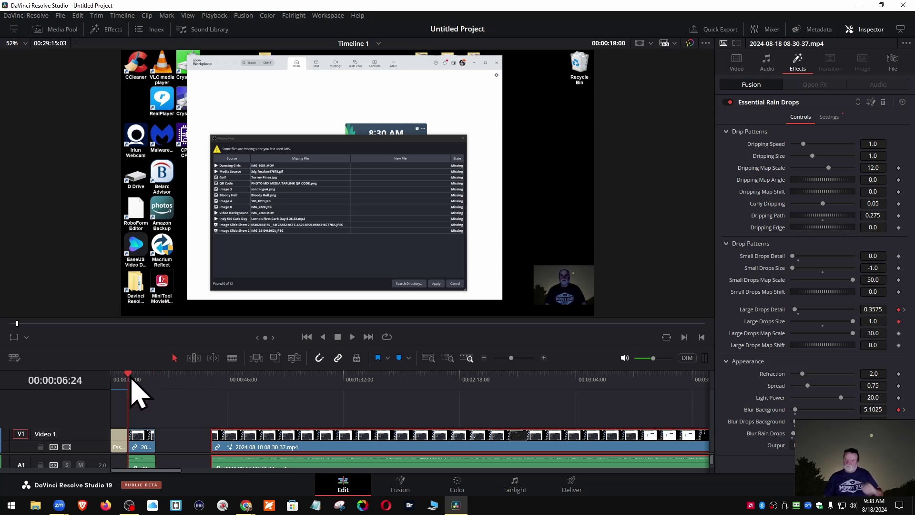
drag(143, 446, 165, 446)
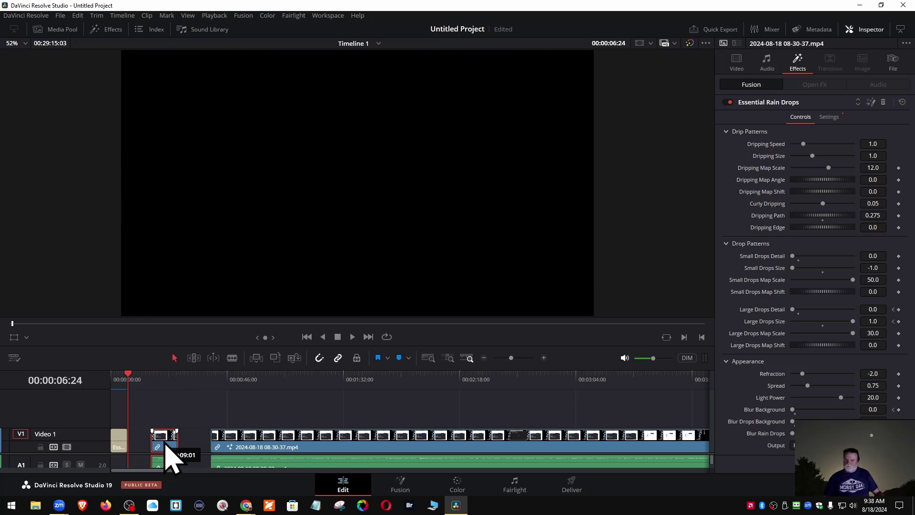
Step: Open the short clip on the Fusion page and stop its preview playback
right_click(165, 444)
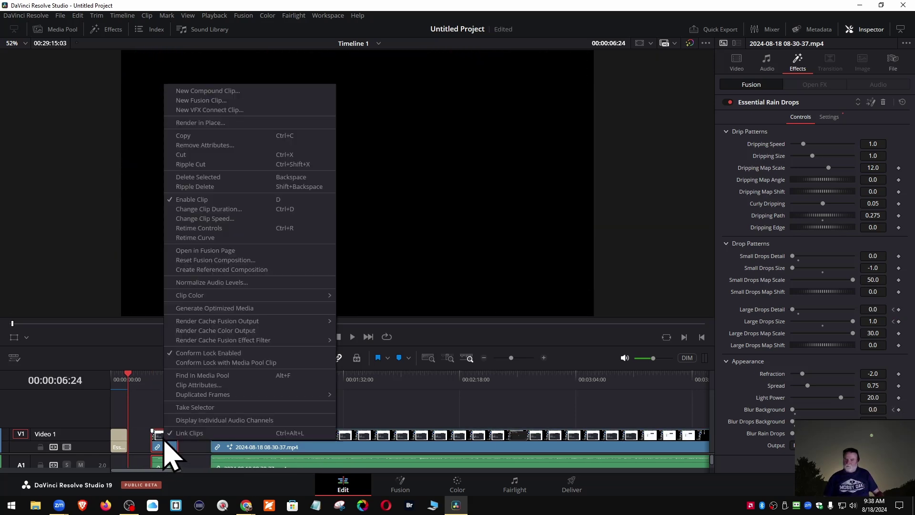
click(212, 251)
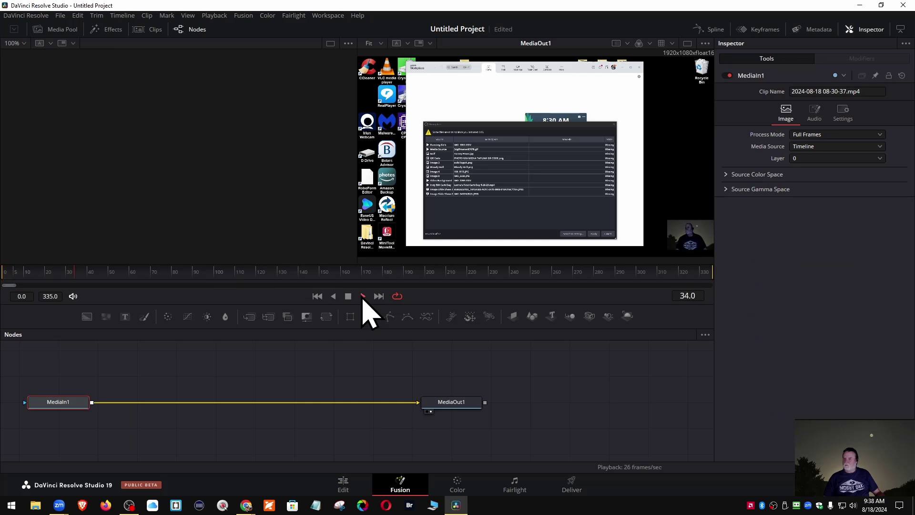
click(347, 296)
Step: Return to the Edit page and scrub around 00:00:15:25 to preview the rain drops
click(343, 485)
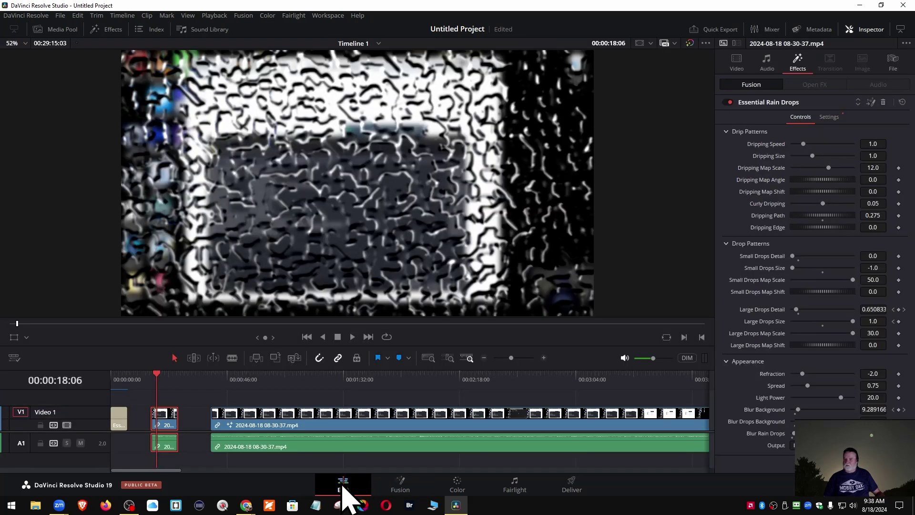
click(154, 377)
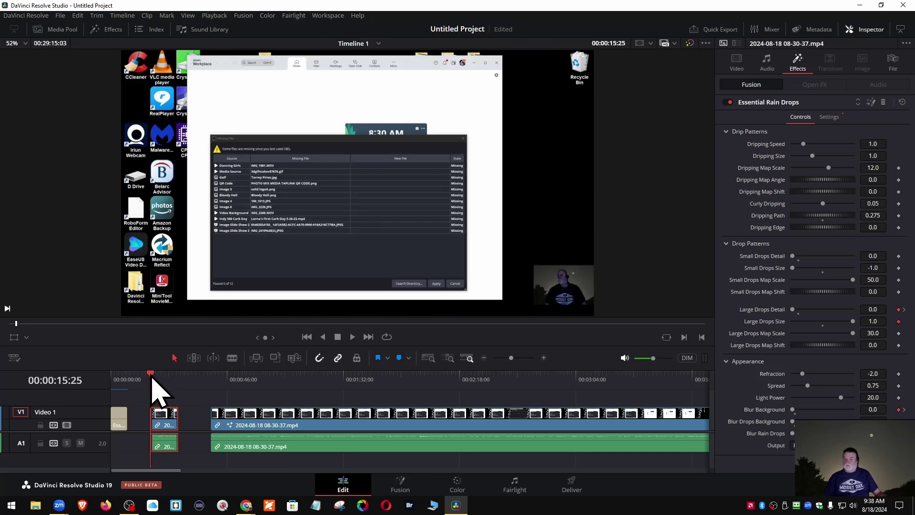
mouse_move(152, 375)
mouse_down()
mouse_move(174, 384)
mouse_move(153, 386)
mouse_up()
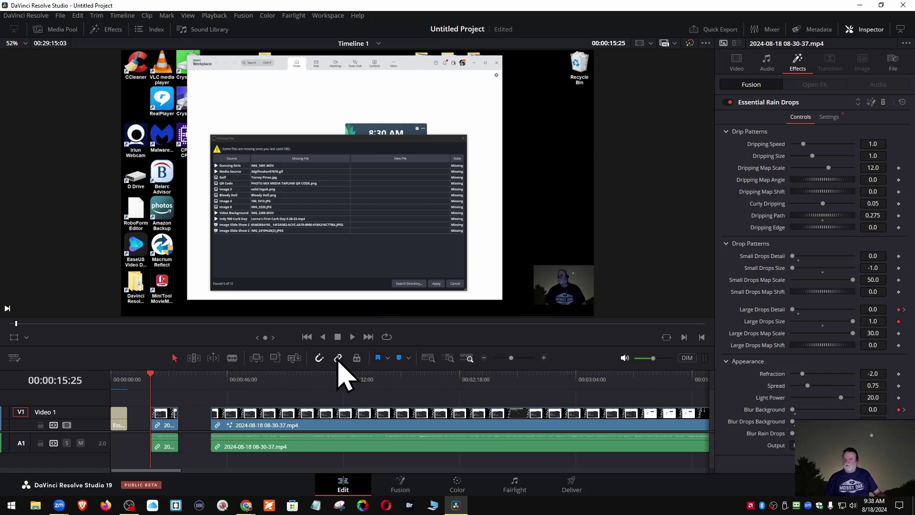
Step: Delete the short clip's A1 audio and move the short video clip up onto Video 2
click(167, 446)
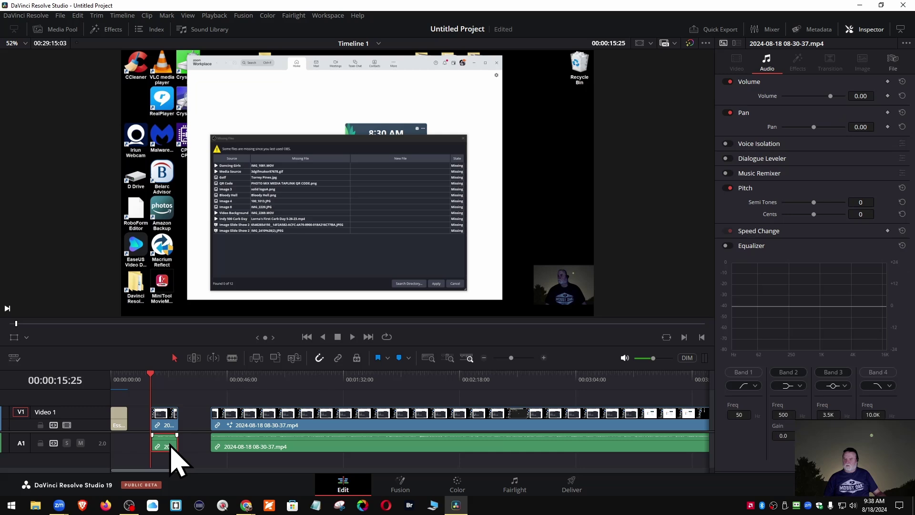
drag(170, 448, 177, 448)
key(Delete)
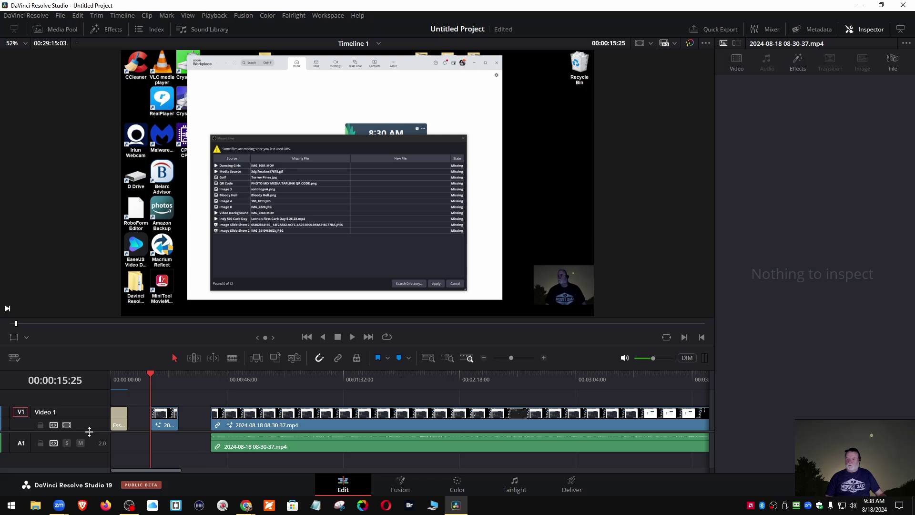
drag(88, 432, 89, 454)
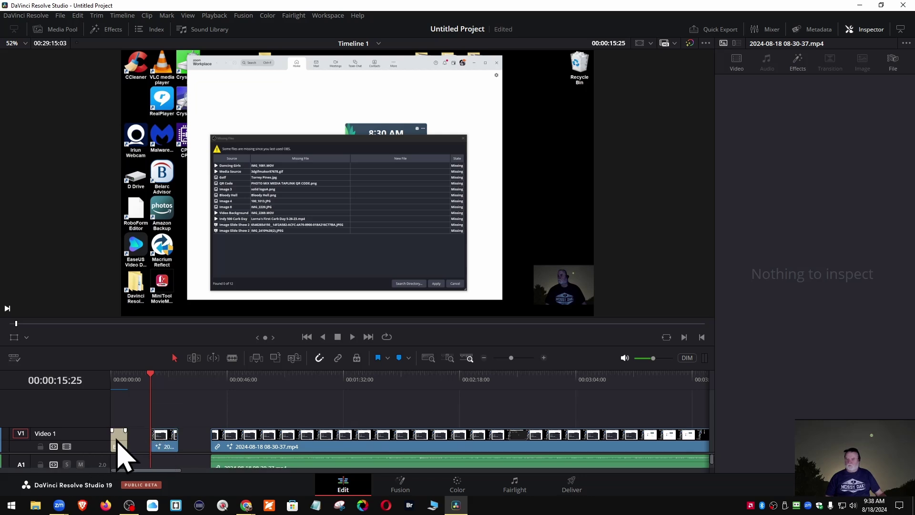
mouse_move(161, 444)
mouse_down()
mouse_move(166, 434)
mouse_move(144, 441)
mouse_move(168, 439)
mouse_move(119, 416)
mouse_move(122, 440)
mouse_move(168, 449)
mouse_move(150, 453)
mouse_move(159, 450)
mouse_up()
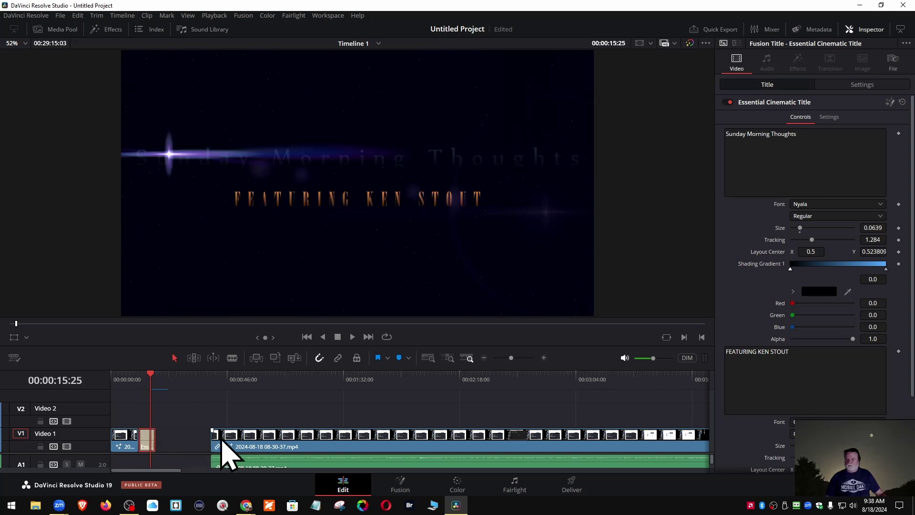
Step: Turn on Linked Selection, delete the long recording clip with its audio, and rewind to 00:00:00:00
click(239, 443)
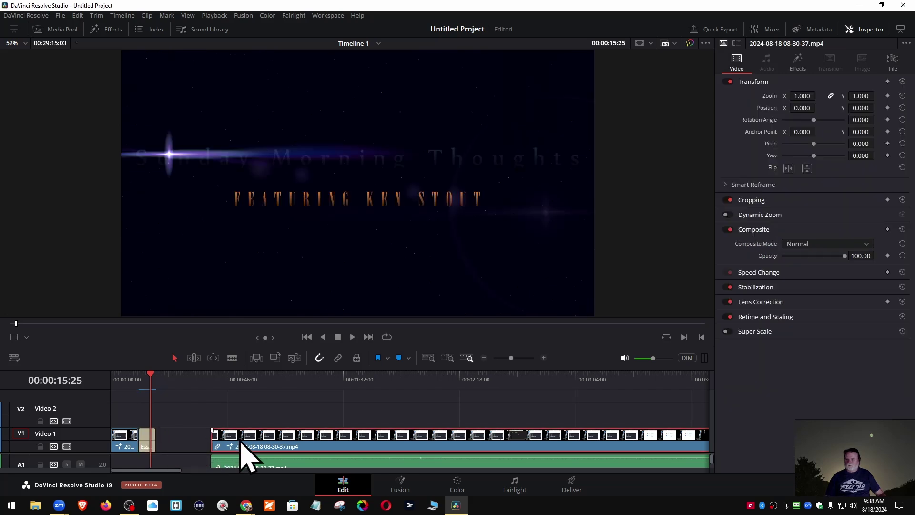
click(257, 412)
click(335, 357)
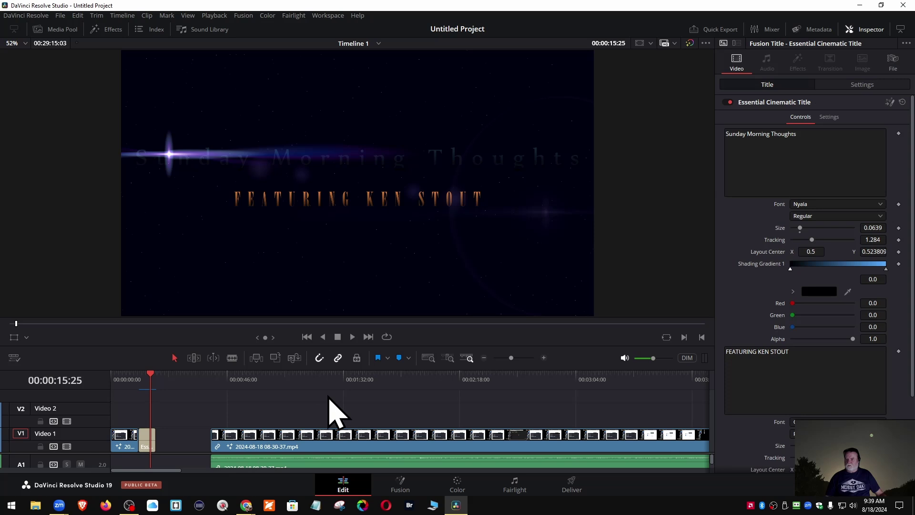
drag(326, 444, 343, 444)
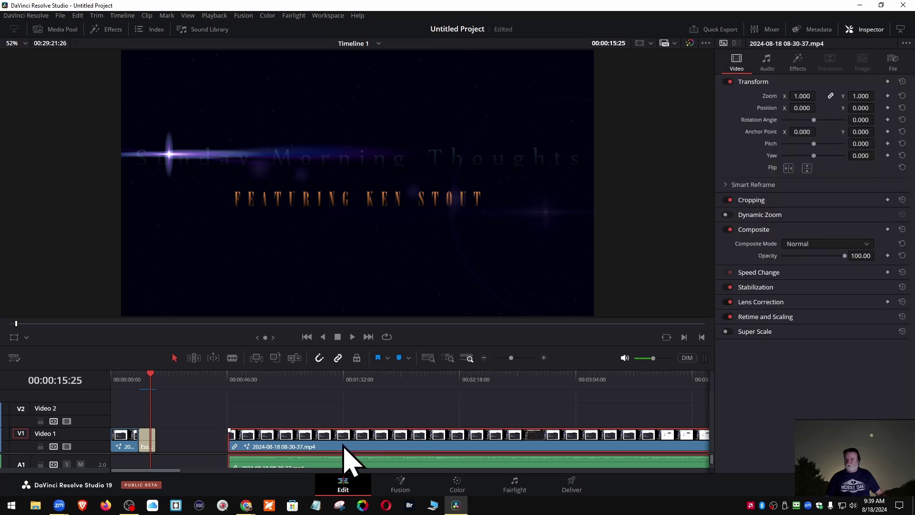
key(Delete)
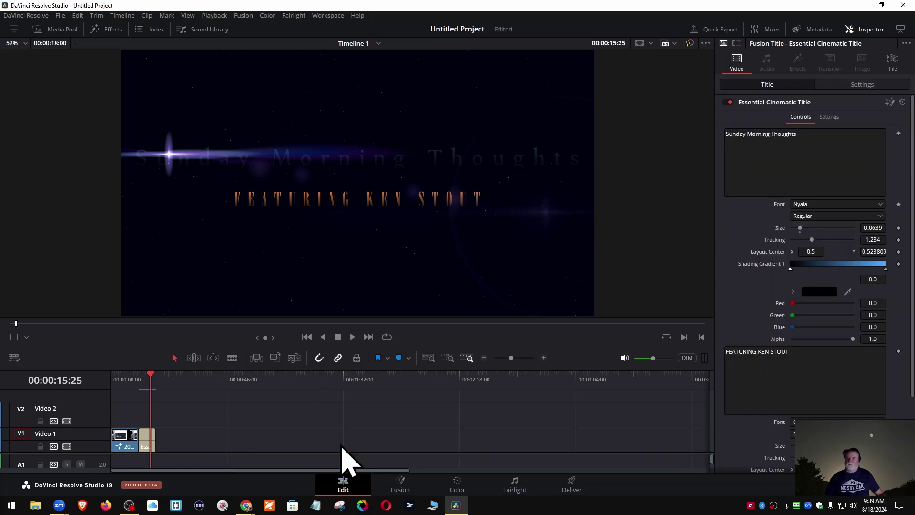
drag(151, 381, 116, 387)
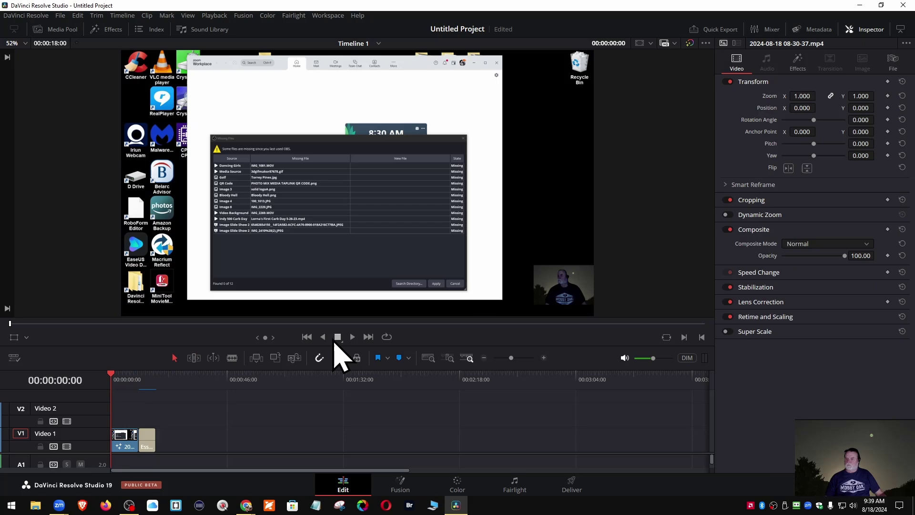
Step: Preview the intro, then move the Essential Cinematic Title from Video 1 onto Video 2 at the start
click(352, 336)
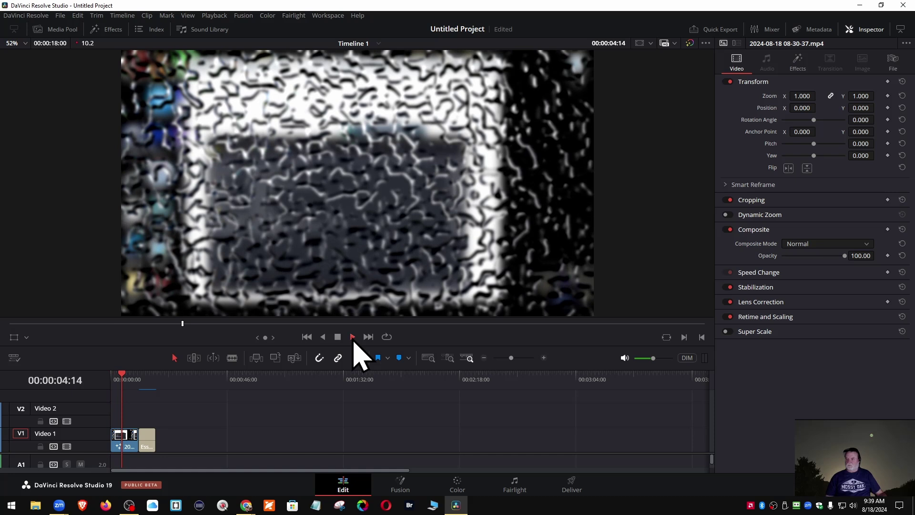
click(337, 337)
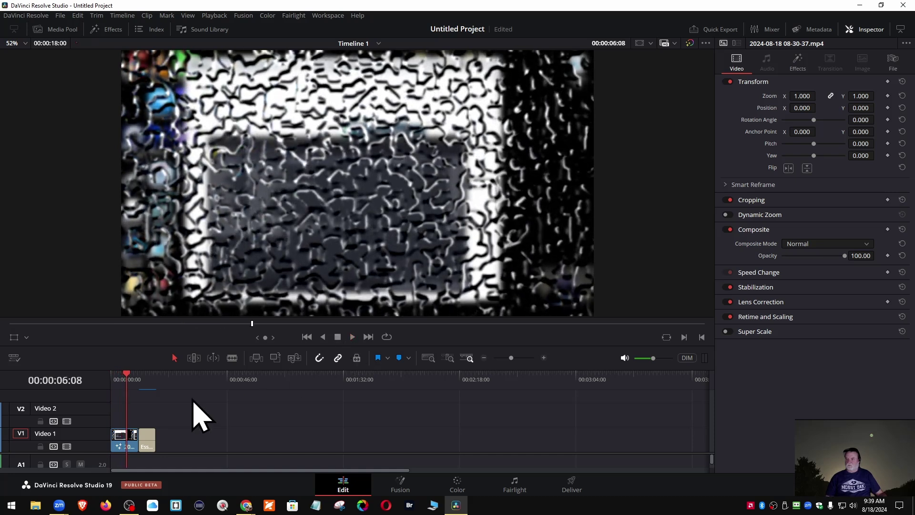
click(151, 441)
drag(152, 441, 143, 416)
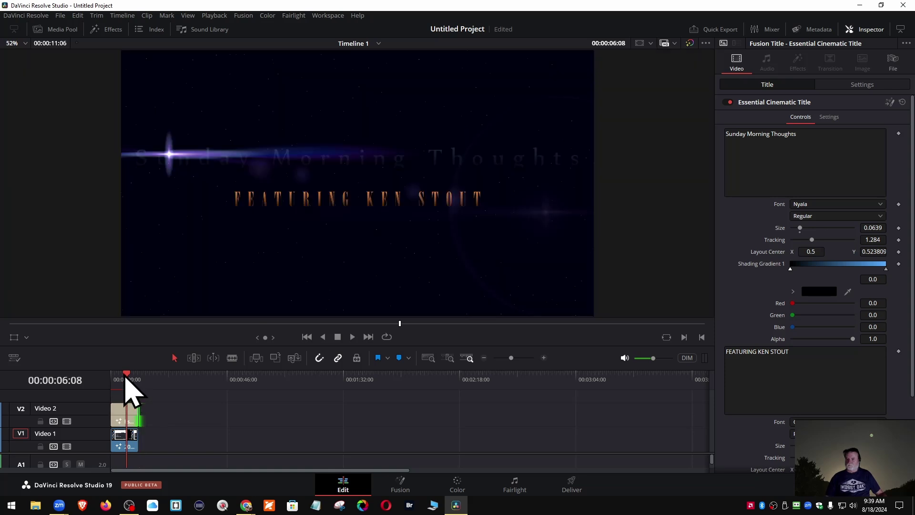
Step: Enlarge the timeline area and scrub from the start to preview the title animation
drag(127, 377, 117, 377)
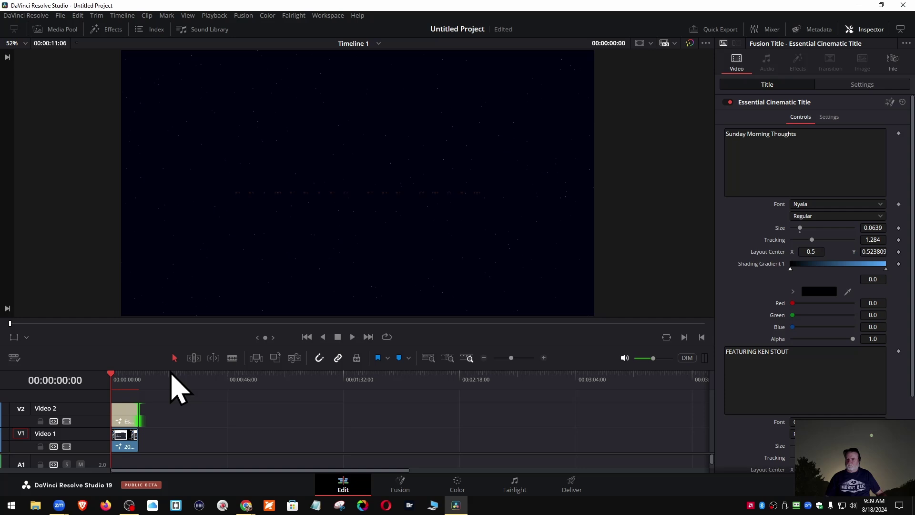
drag(171, 347, 172, 314)
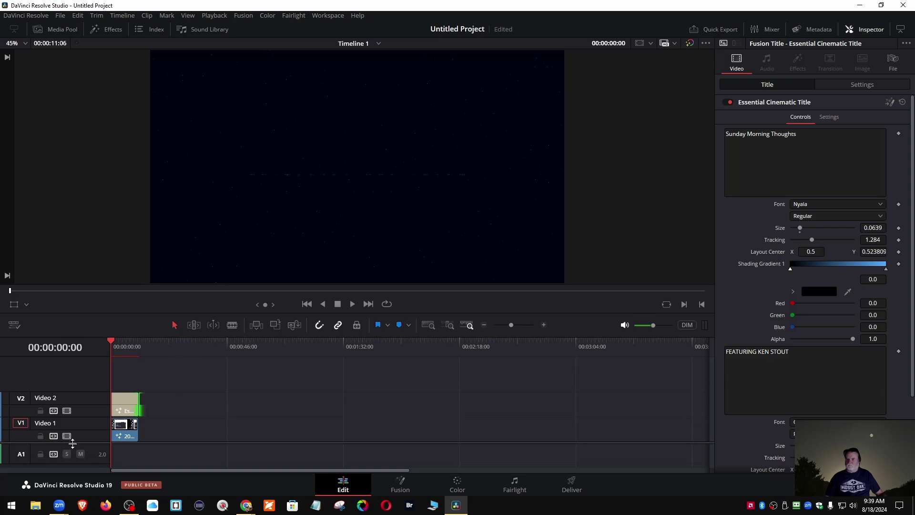
scroll(90, 438, up, 1)
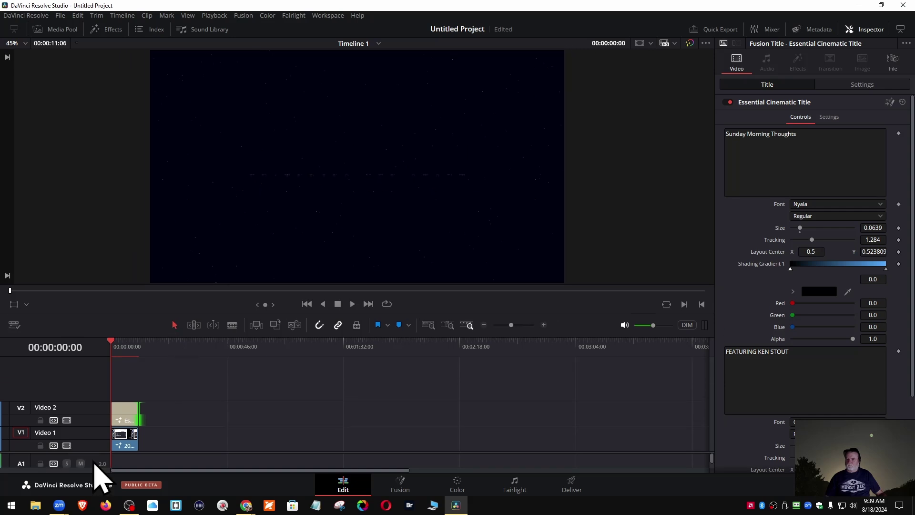
drag(119, 355, 124, 357)
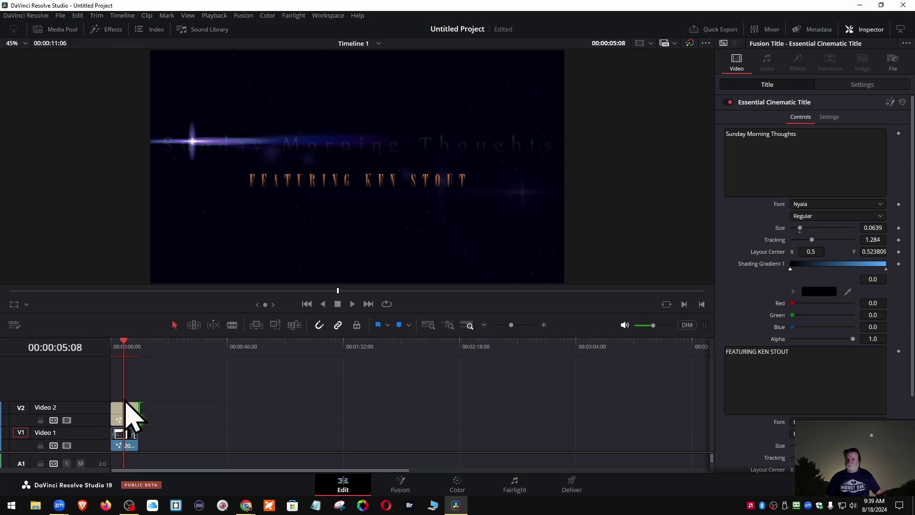
Step: Copy the short clip onto a new Video 3 track, preview it, then move the copy to about 00:00:46:17
click(118, 439)
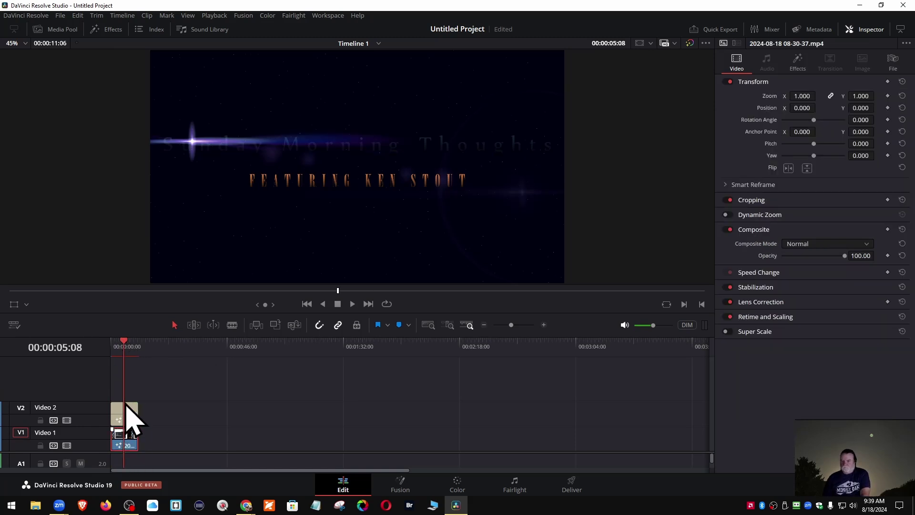
drag(126, 405, 126, 408)
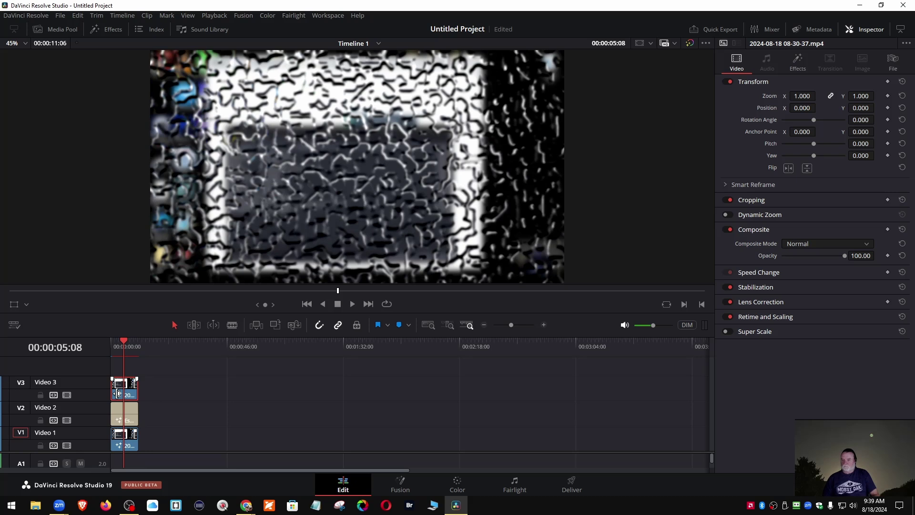
click(111, 347)
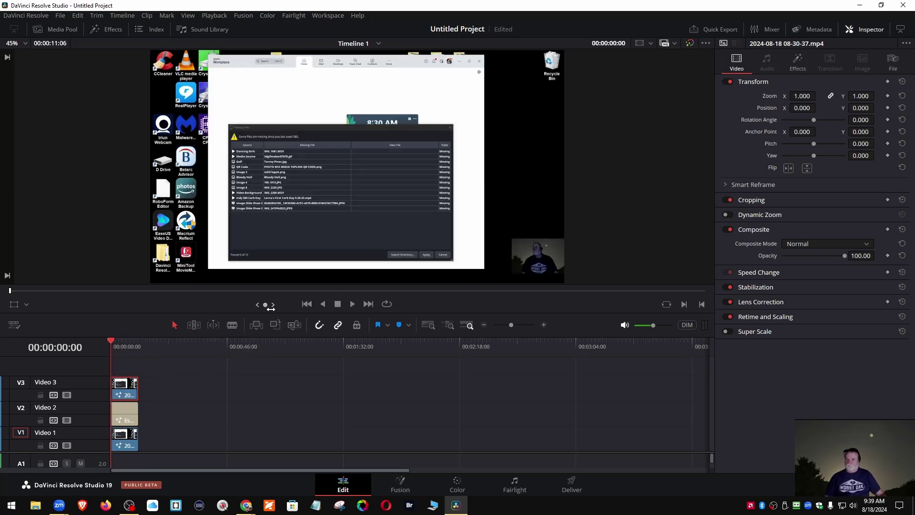
click(353, 305)
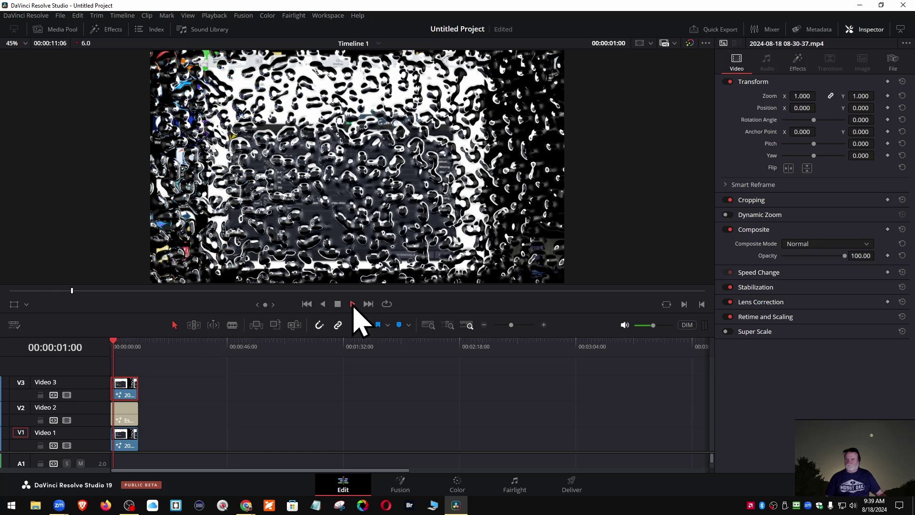
click(338, 304)
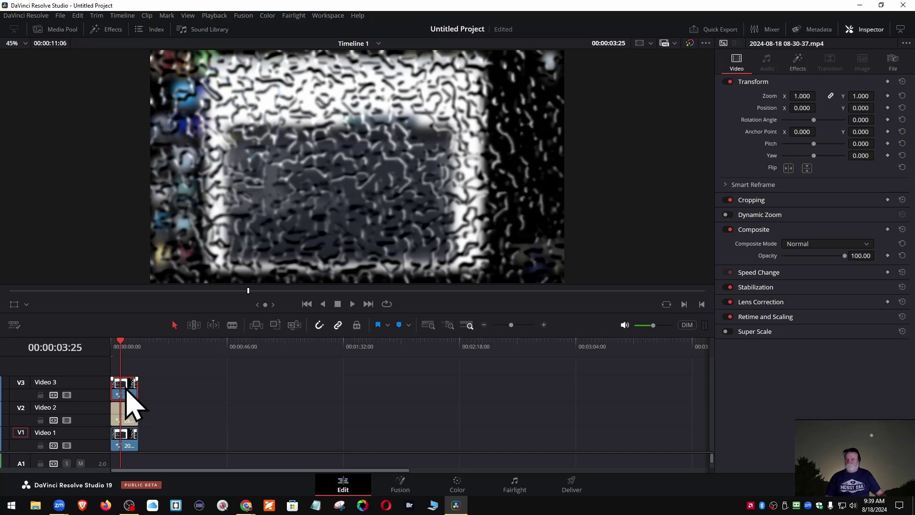
drag(125, 389, 243, 372)
click(229, 351)
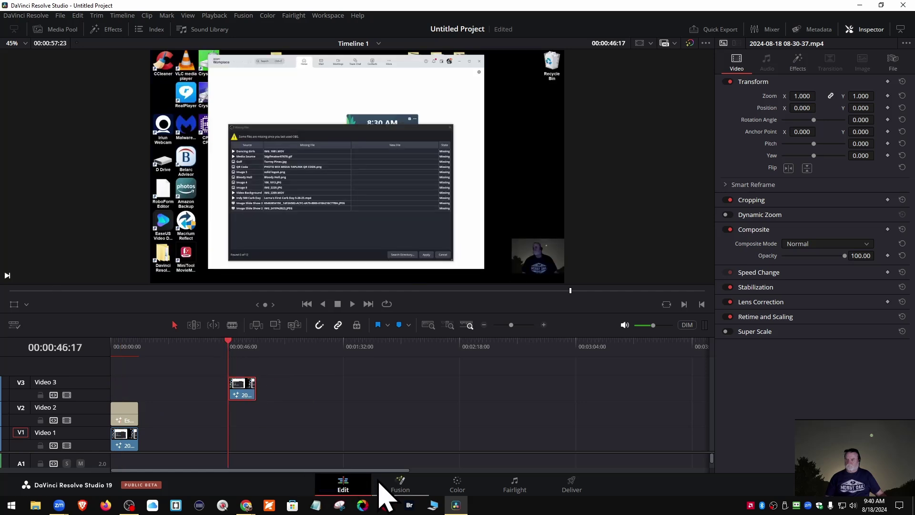
Step: Open the Video 3 clip in Fusion and shift the MediaIn1 and MediaOut1 nodes to the right
click(400, 486)
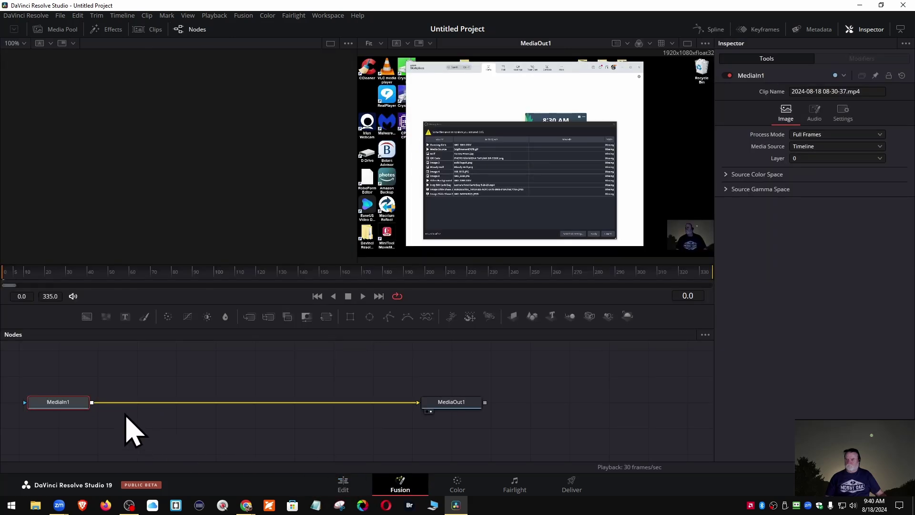
drag(64, 374, 492, 437)
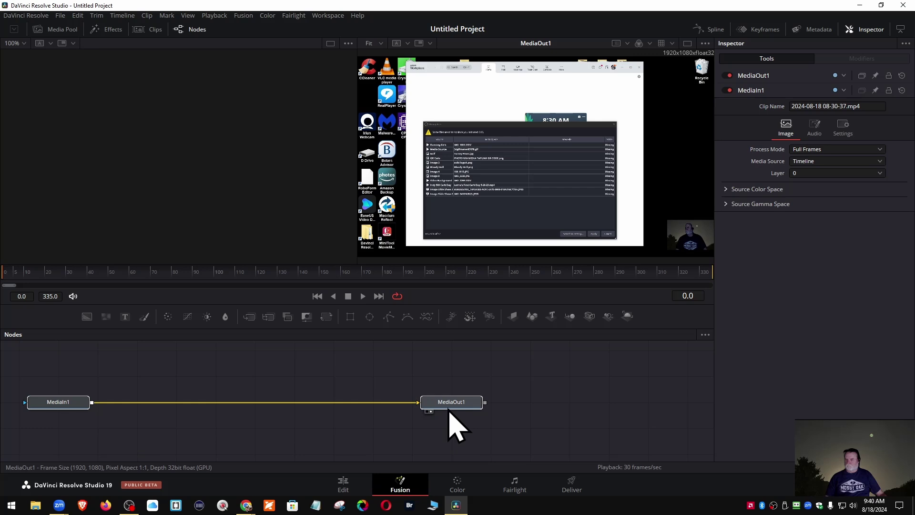
drag(449, 406, 567, 425)
click(521, 405)
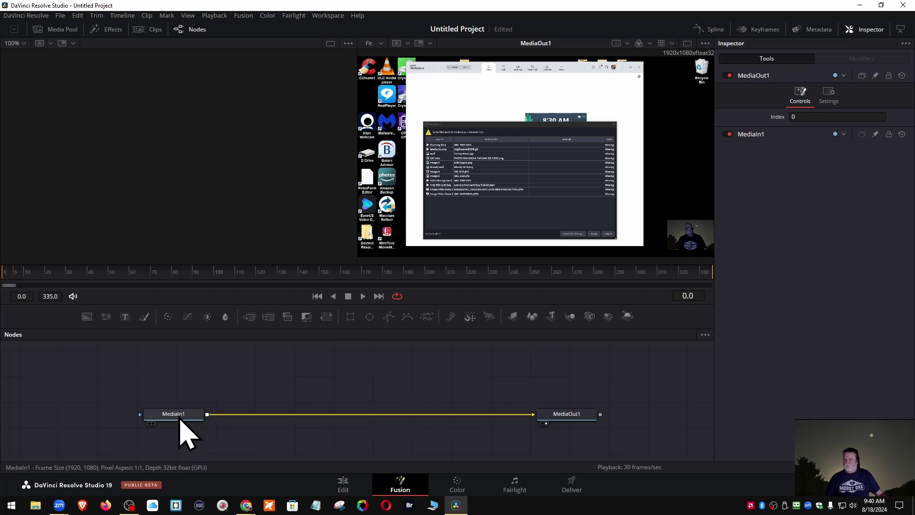
Step: Insert a Magic Mask node after MediaIn1 by searching for 'magic'
click(179, 426)
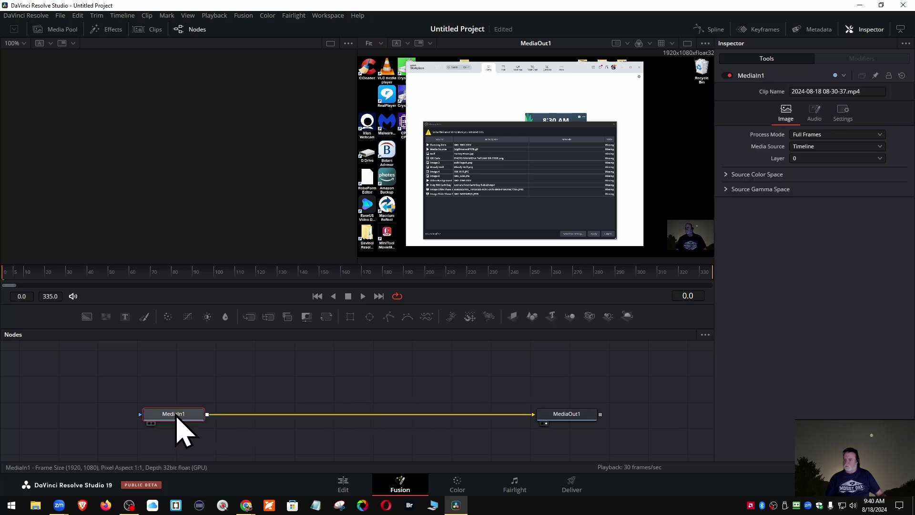
mouse_move(176, 415)
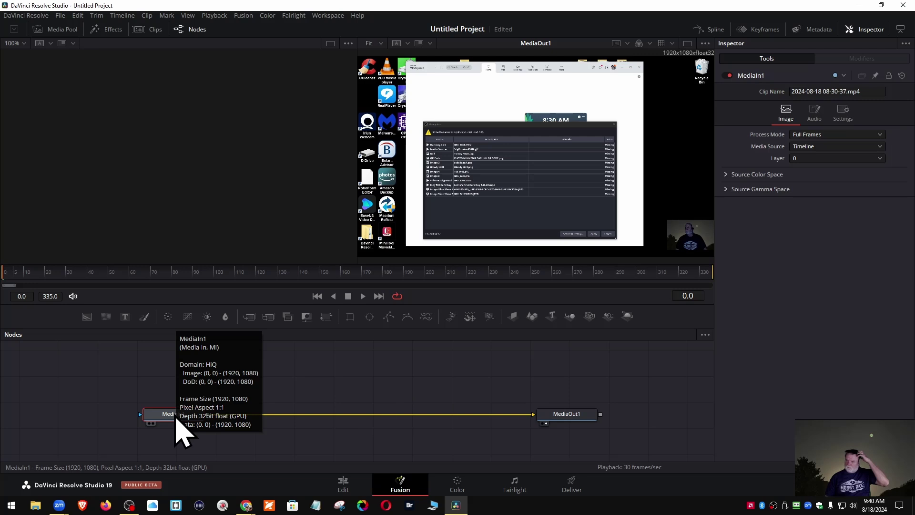
key(shift+space)
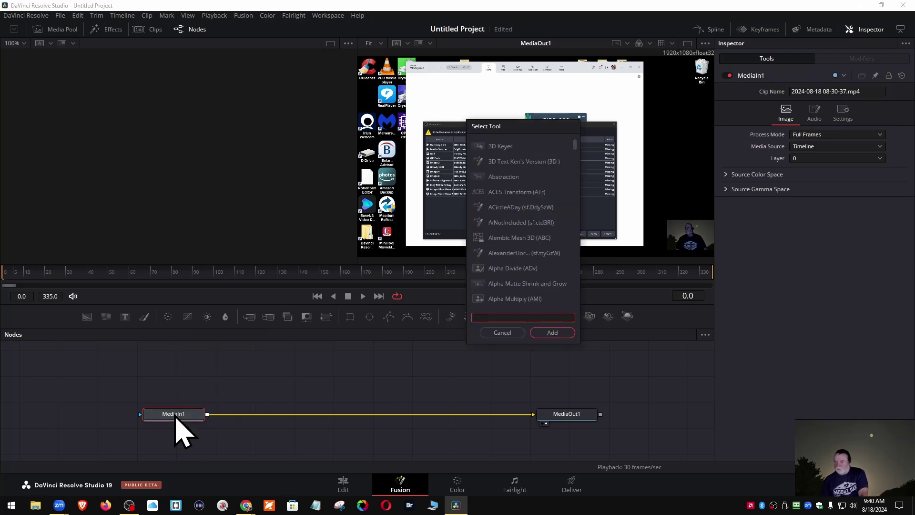
text(magic)
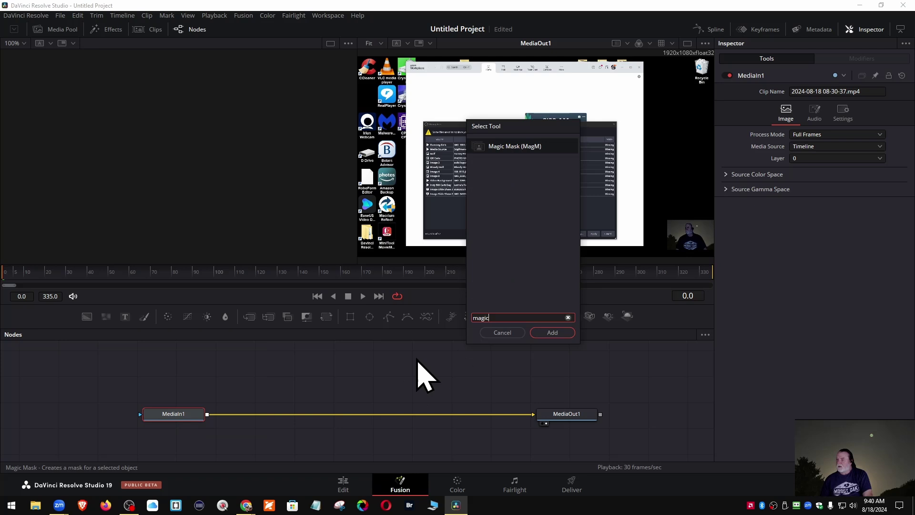
click(551, 333)
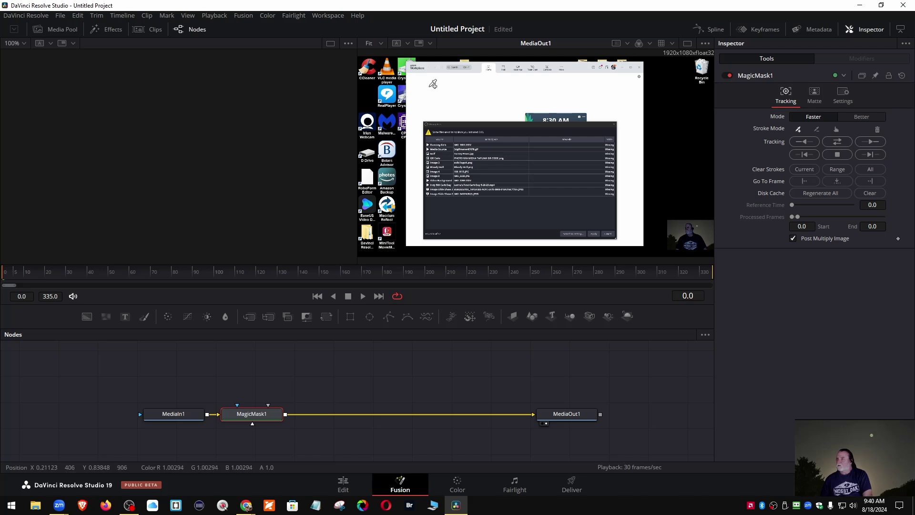
Step: Paint an add stroke over the diagonal strip, then three subtract strokes over the areas to exclude
drag(414, 70, 591, 205)
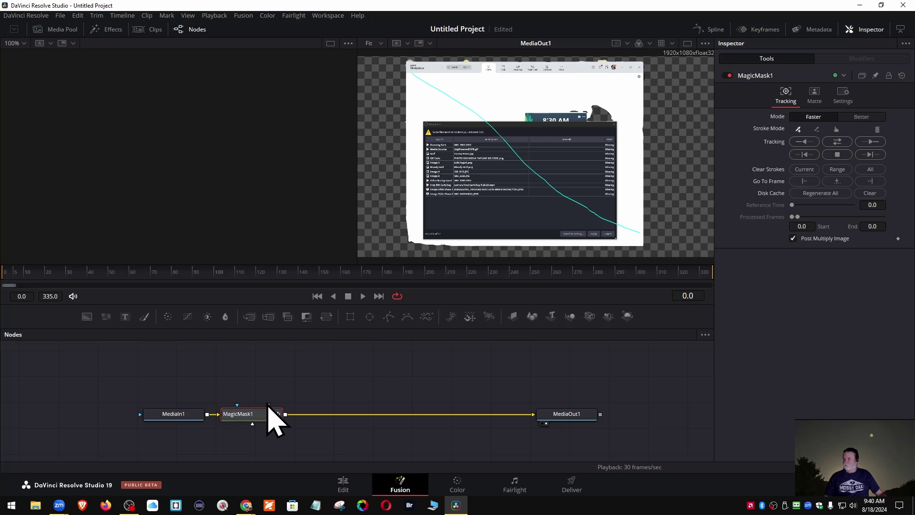
click(816, 129)
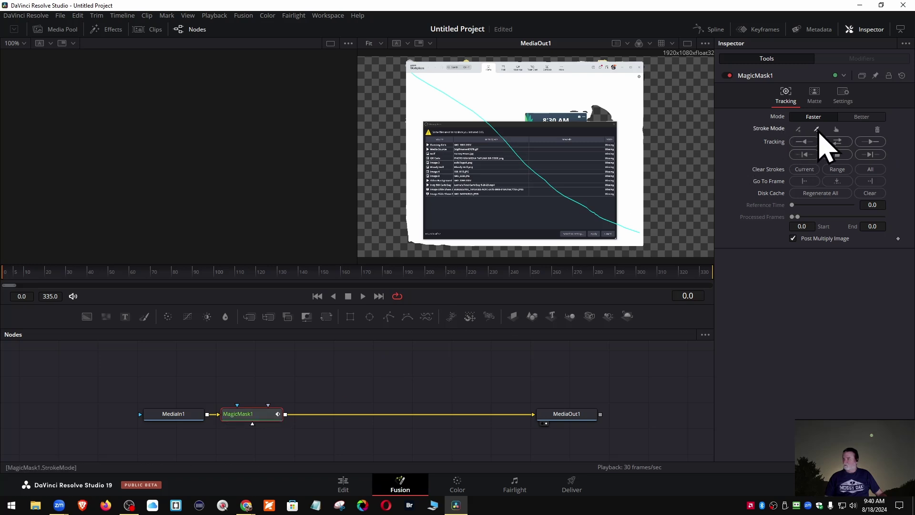
mouse_move(639, 75)
mouse_down()
mouse_move(534, 133)
mouse_move(431, 207)
mouse_up()
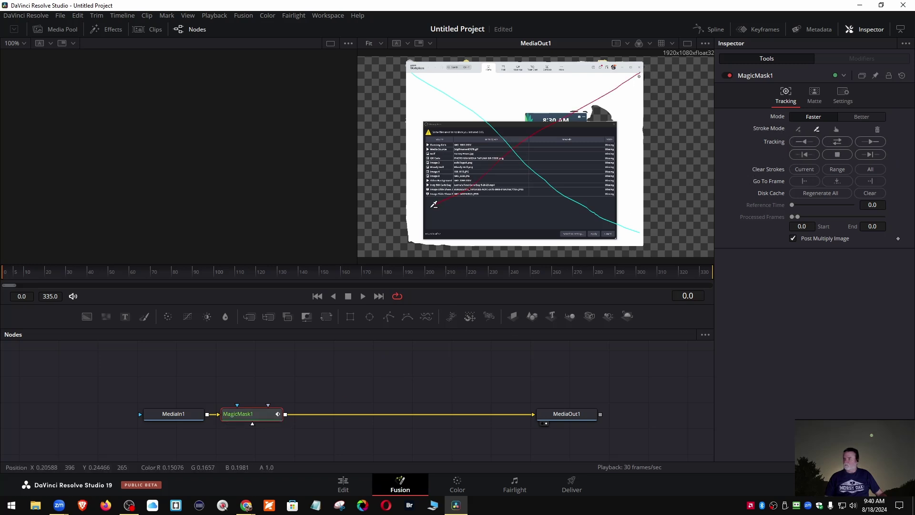
drag(557, 76, 398, 157)
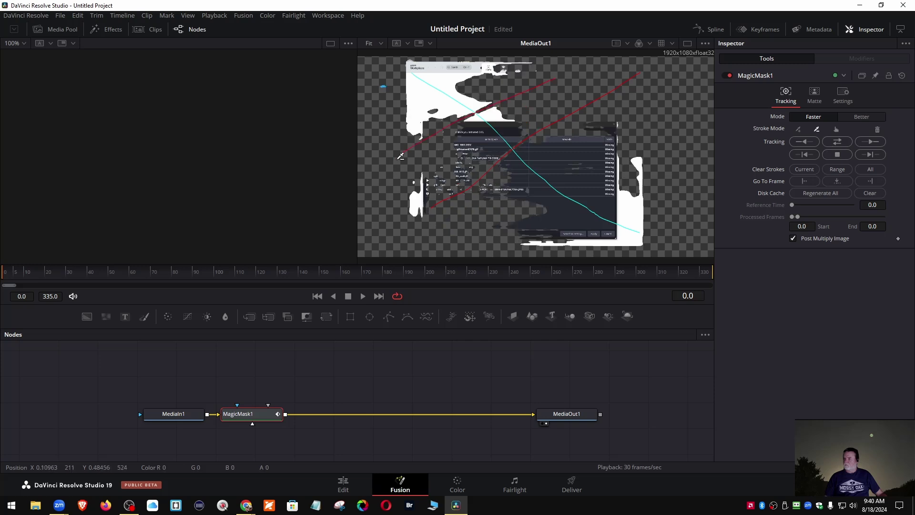
mouse_move(383, 88)
mouse_down()
mouse_move(538, 82)
mouse_move(631, 192)
mouse_move(609, 225)
mouse_move(409, 196)
mouse_up()
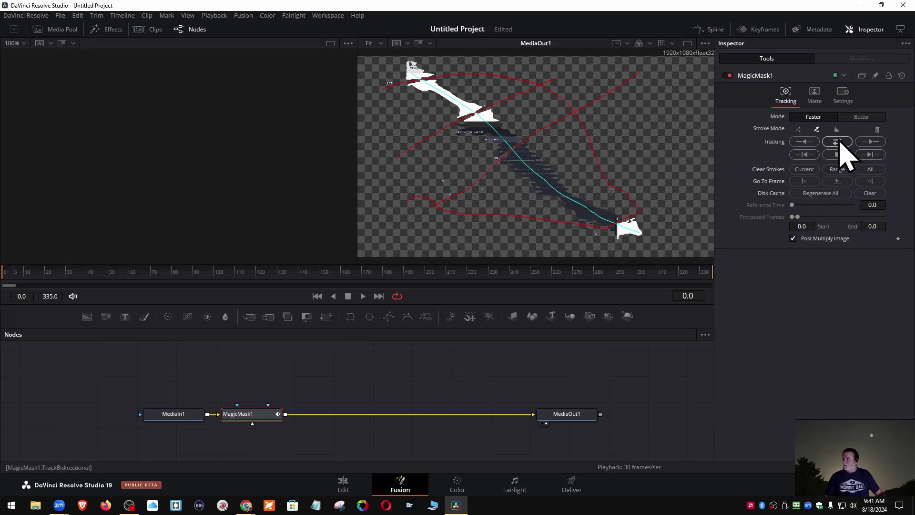
Step: Run Track Bidirectional so the Magic Mask strokes are tracked across frames 0 to 335
click(835, 143)
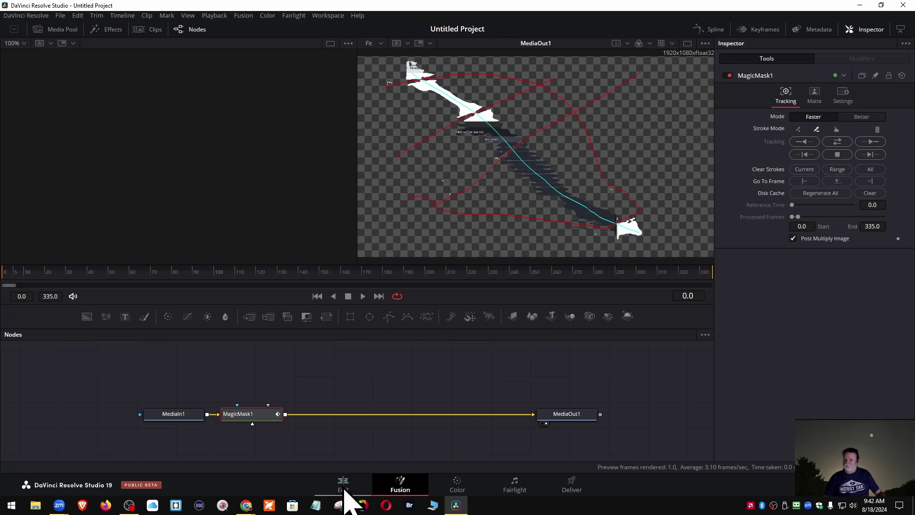
Step: On the Edit page, slide the masked Video 3 clip to 00:00:00:00
click(343, 489)
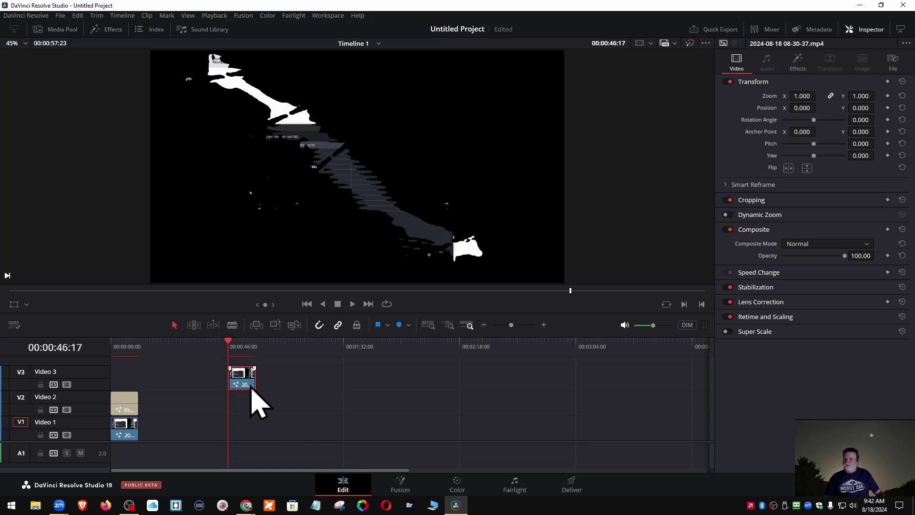
drag(245, 378, 123, 369)
click(113, 347)
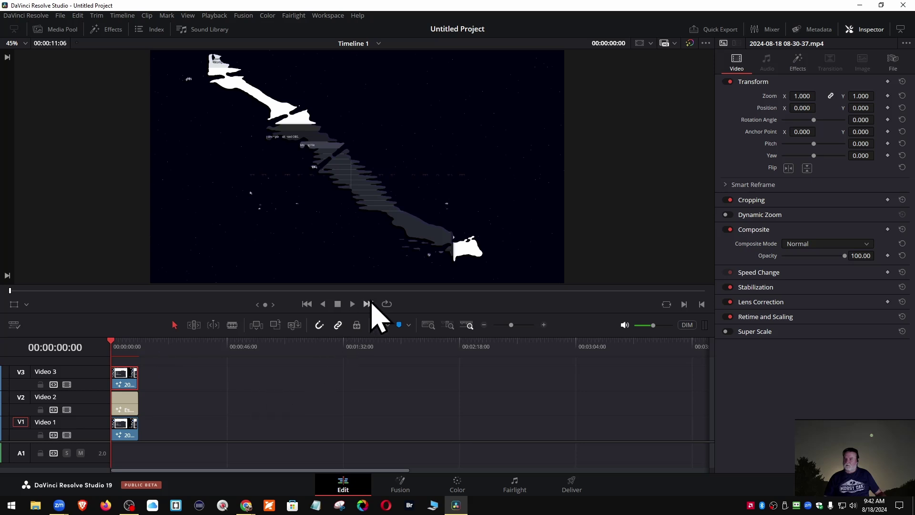
Step: Play the intro, scrub to the title text frame, then return the playhead to the start
click(353, 304)
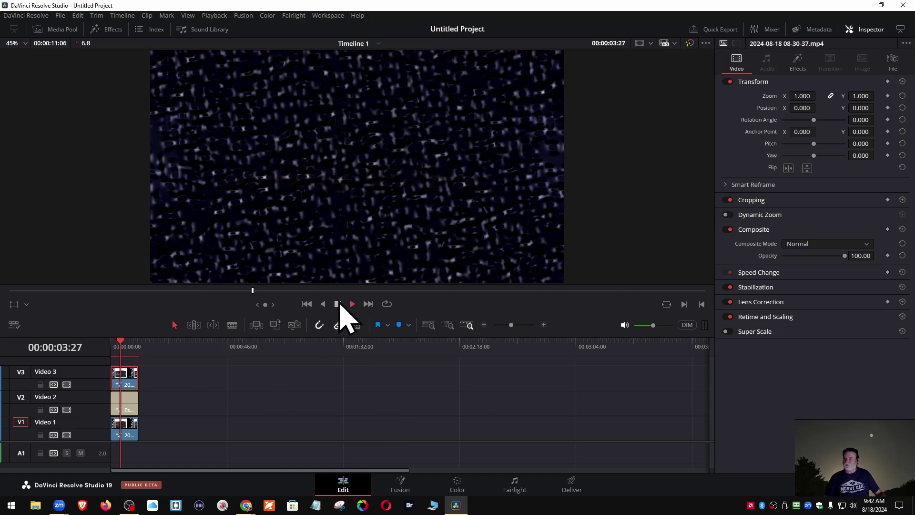
click(338, 304)
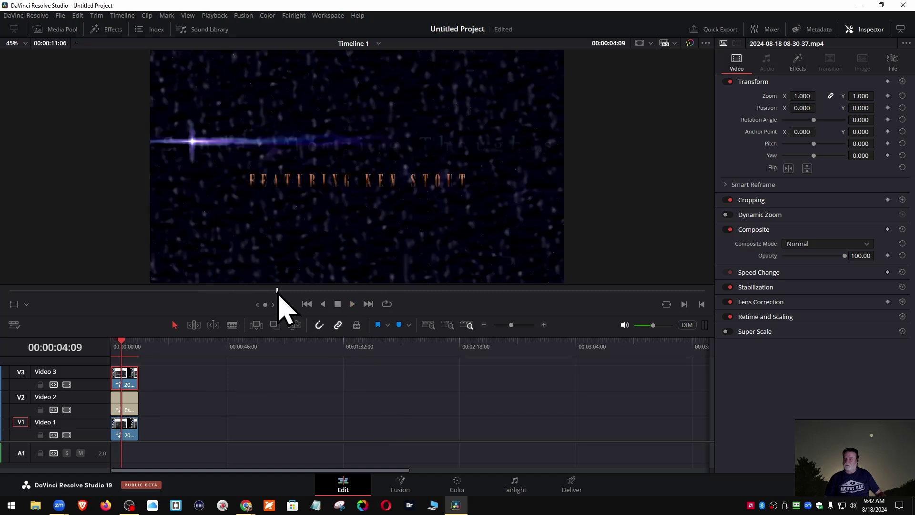
drag(277, 290, 3, 291)
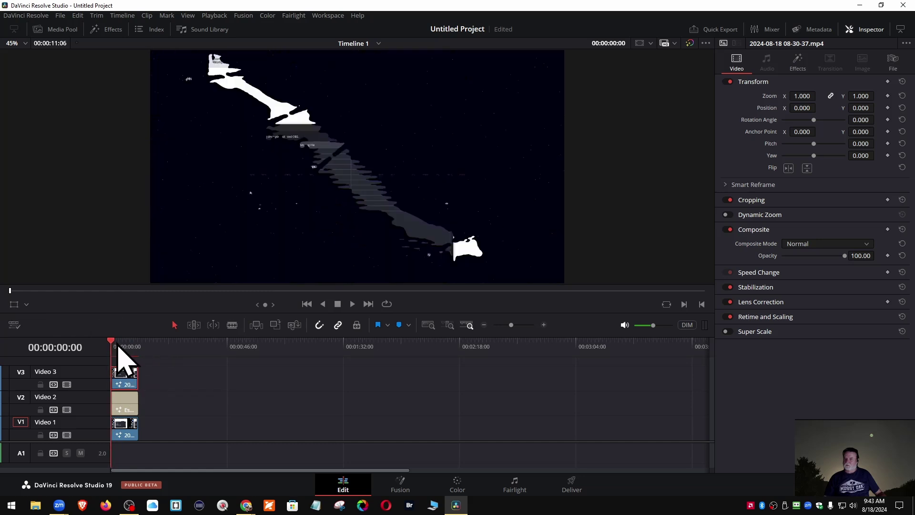
drag(116, 348, 140, 358)
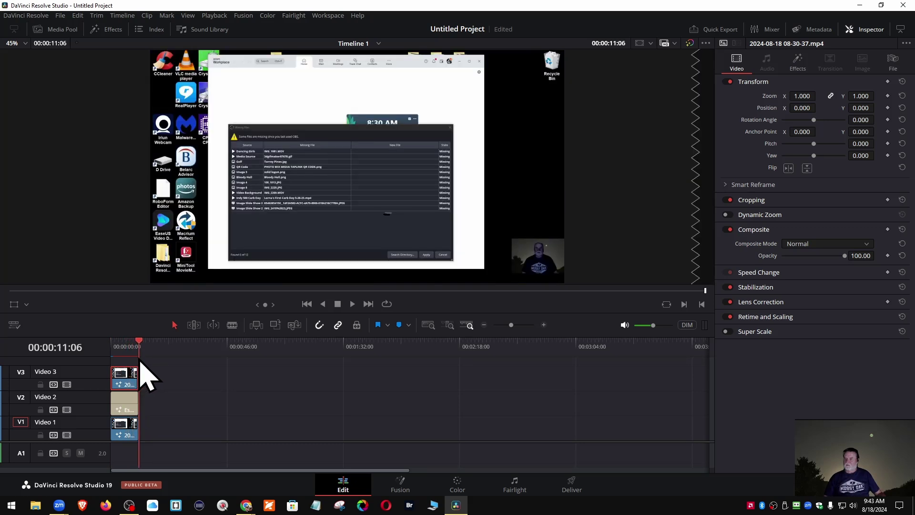
drag(140, 360, 101, 362)
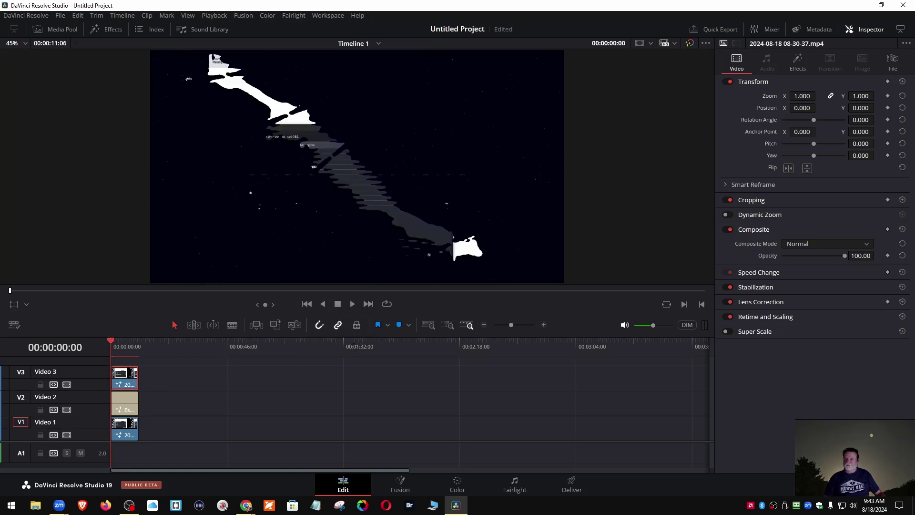
key(alt+Tab)
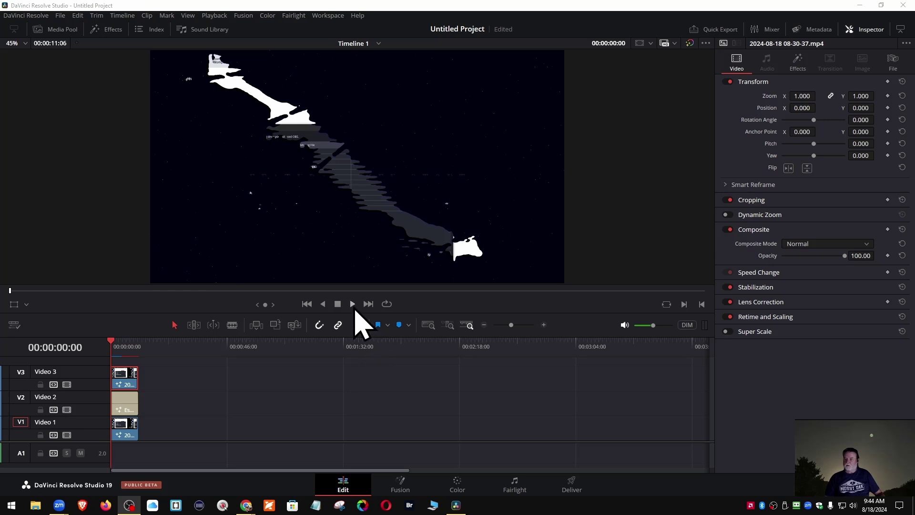
click(353, 305)
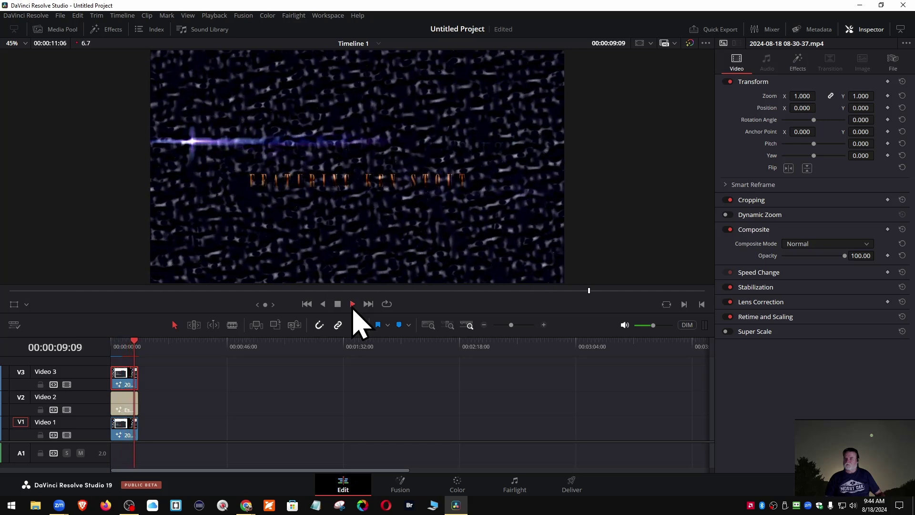
click(337, 304)
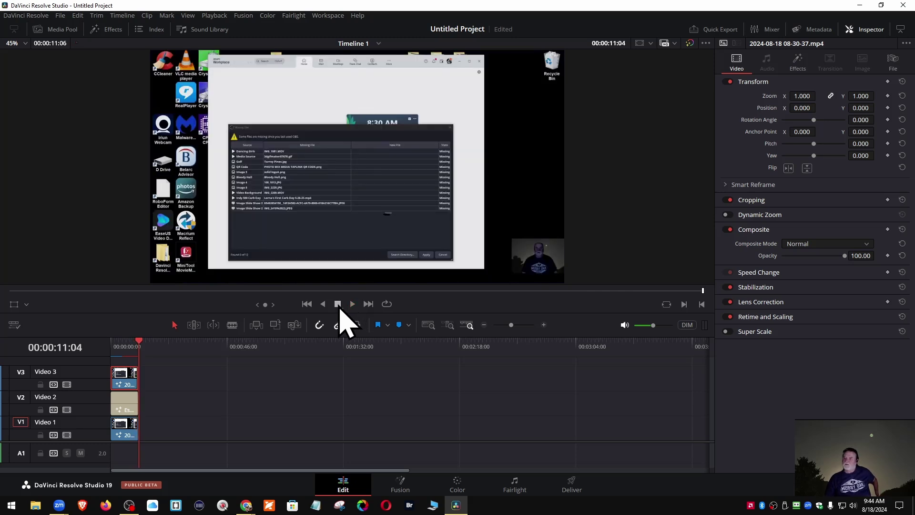
click(307, 304)
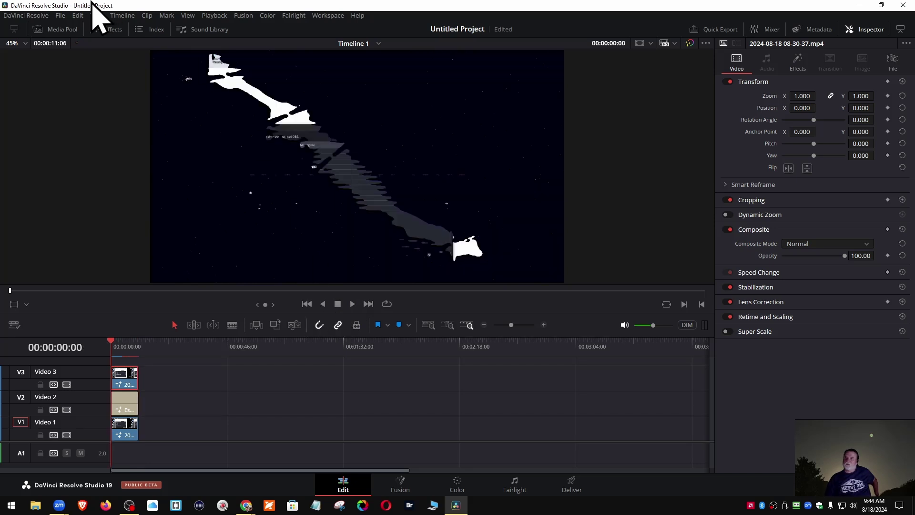
Step: Show the Media Pool and list the clips in the Master bin
click(53, 30)
click(101, 81)
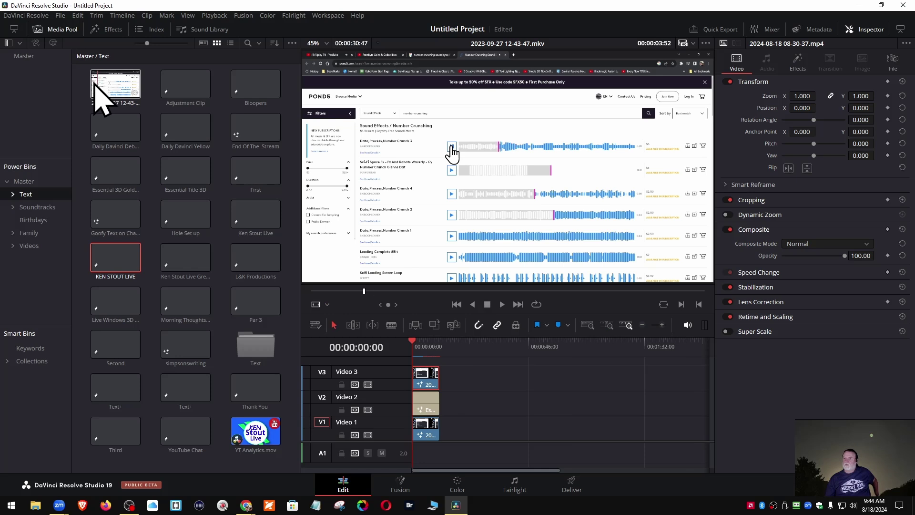
key(q)
double_click(15, 183)
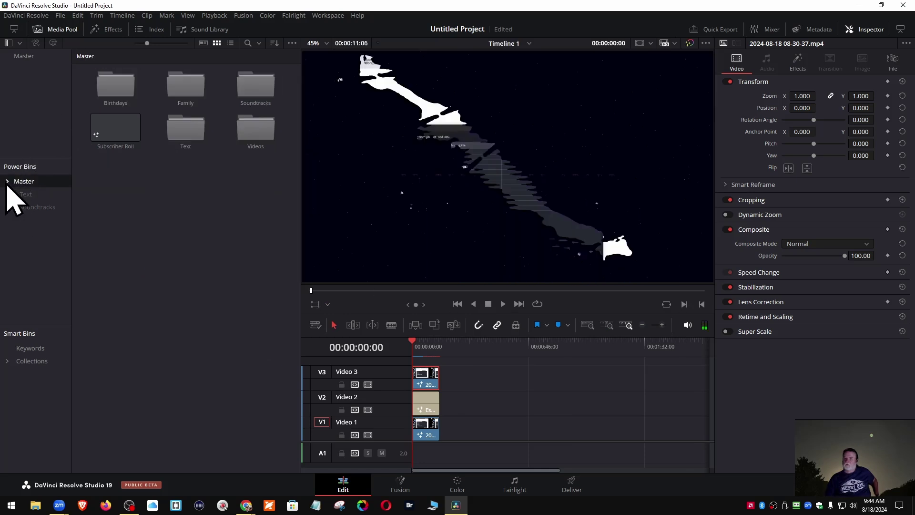
click(27, 55)
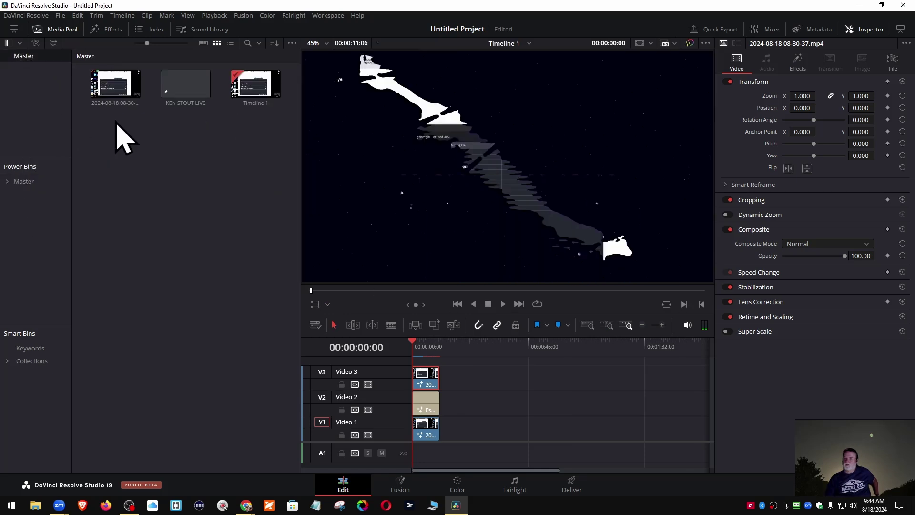
drag(116, 93, 466, 437)
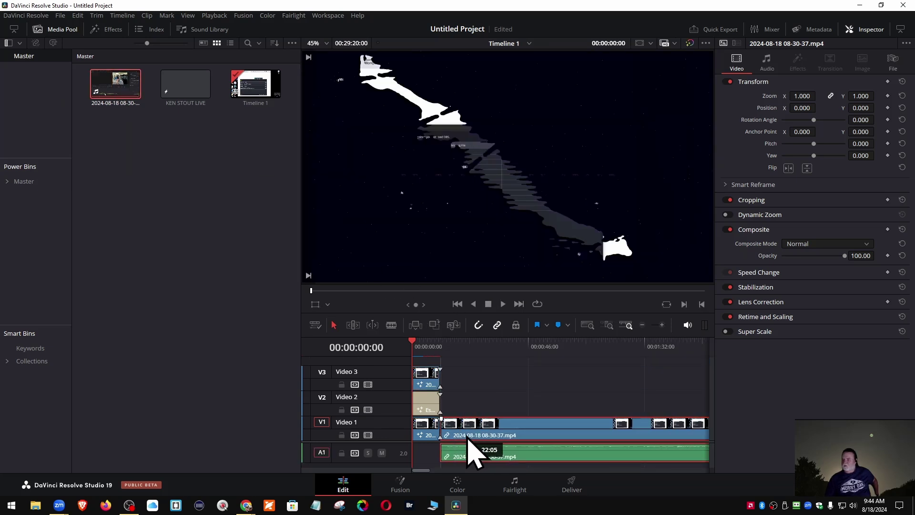
click(48, 30)
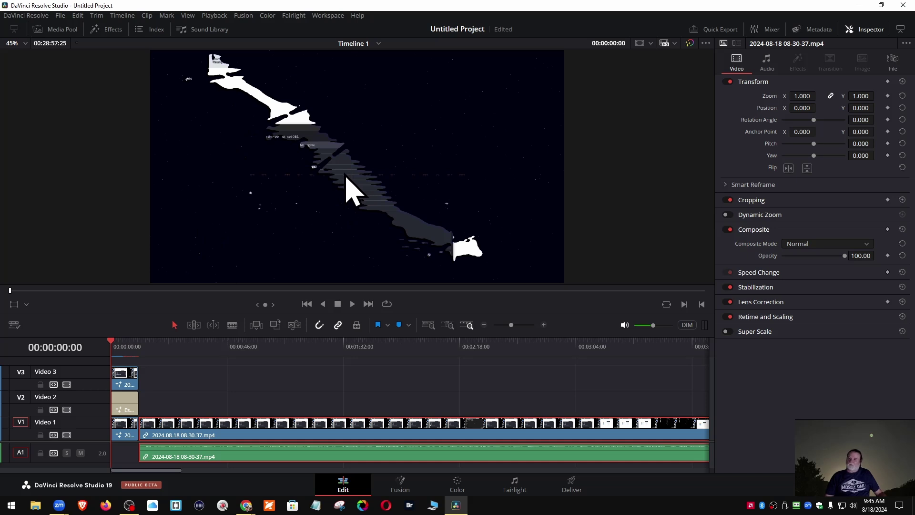
drag(330, 435, 480, 435)
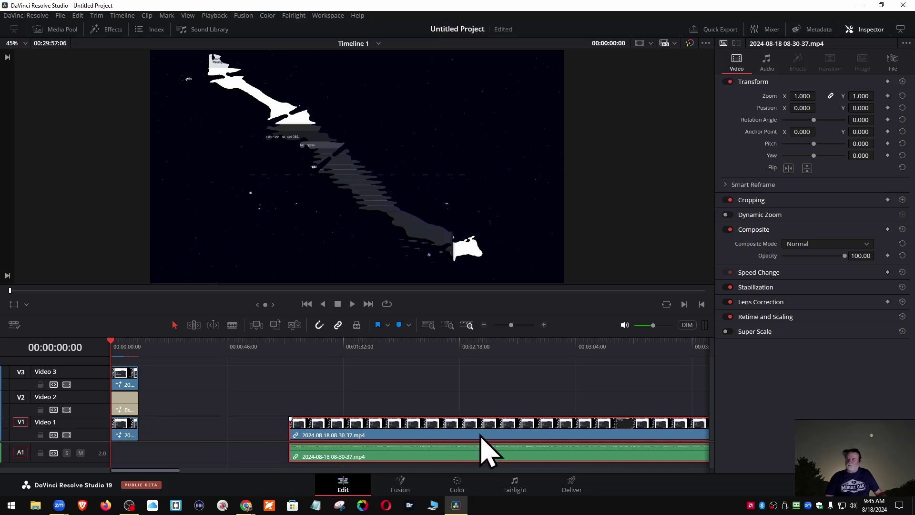